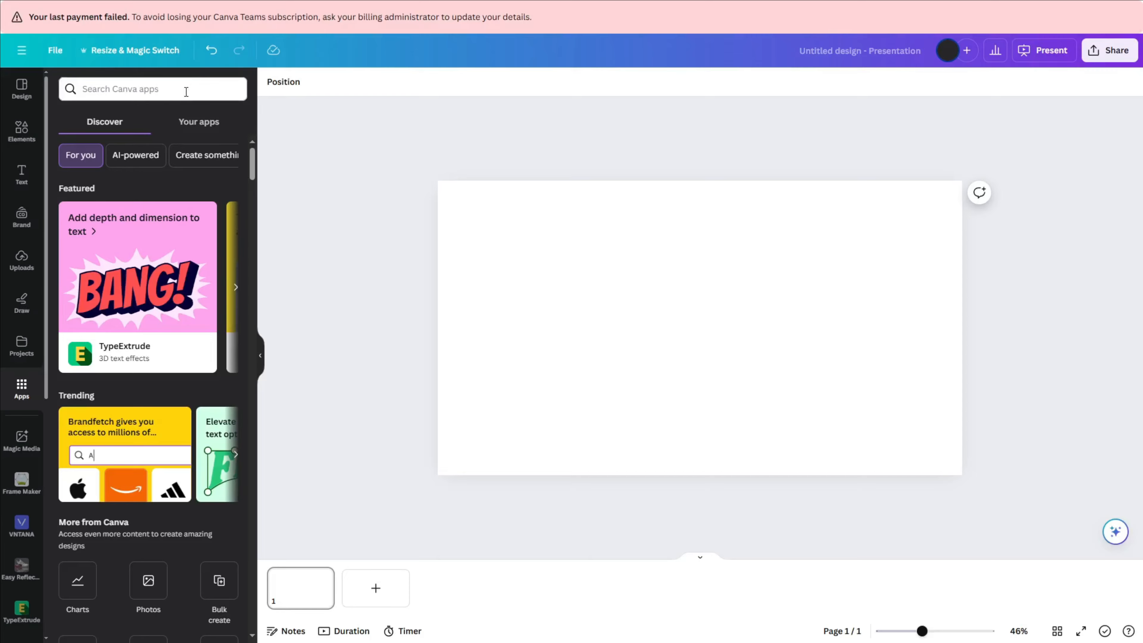
- Find the Typecraft app and open it for creating shaped text
{"action": "left_click", "coordinate": [186, 91]}
{"action": "type", "text": "Typecraft"}
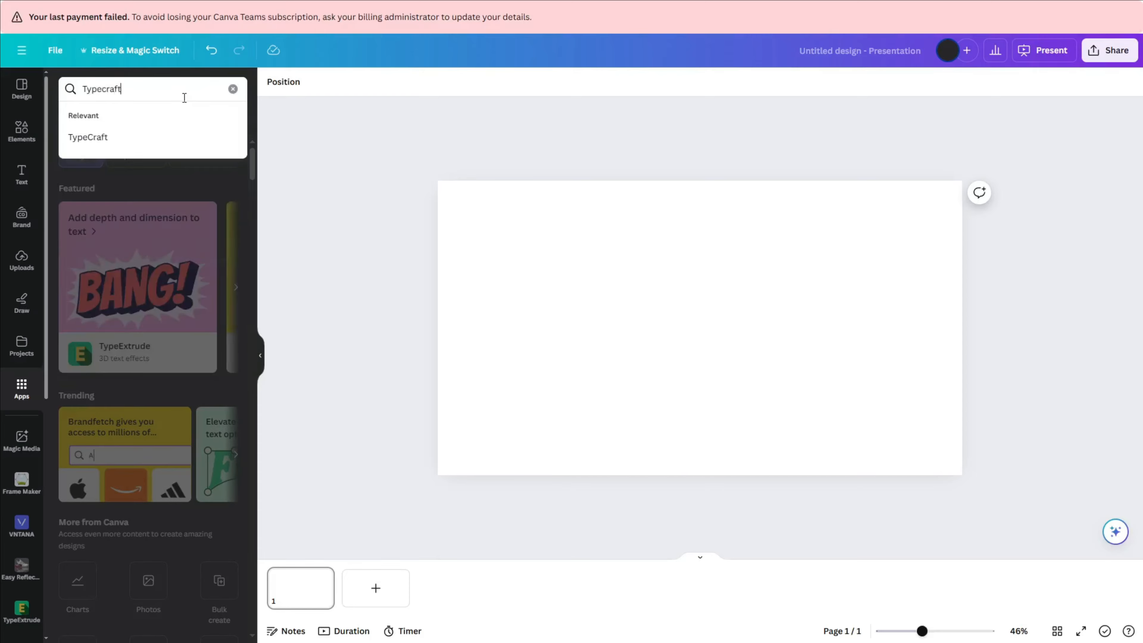
{"action": "key", "text": "Return"}
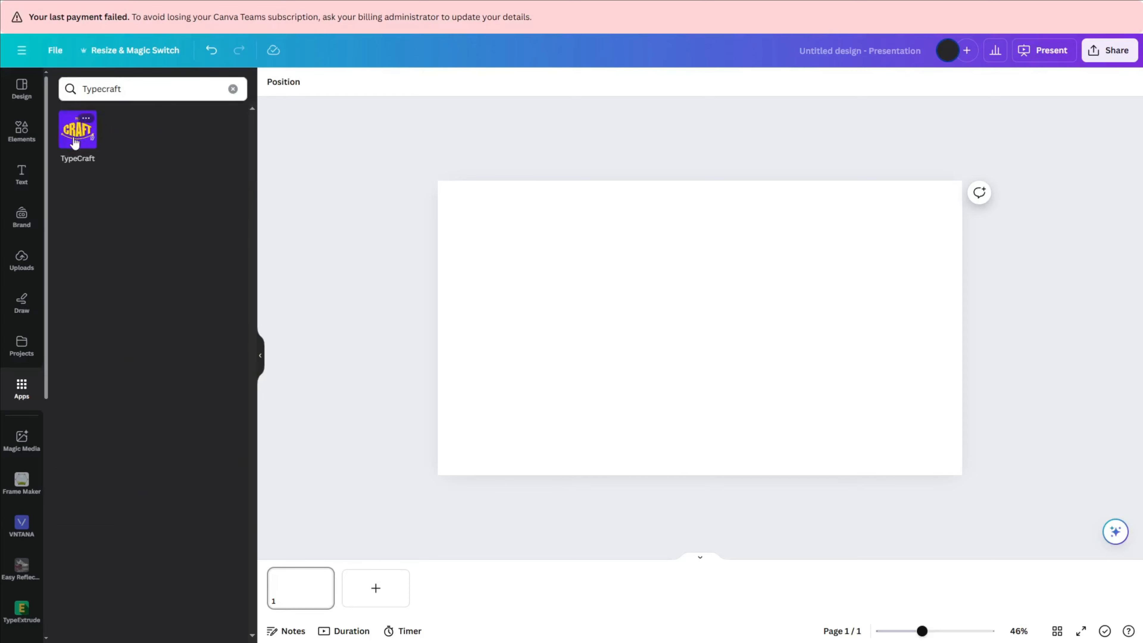
{"action": "left_click", "coordinate": [75, 142]}
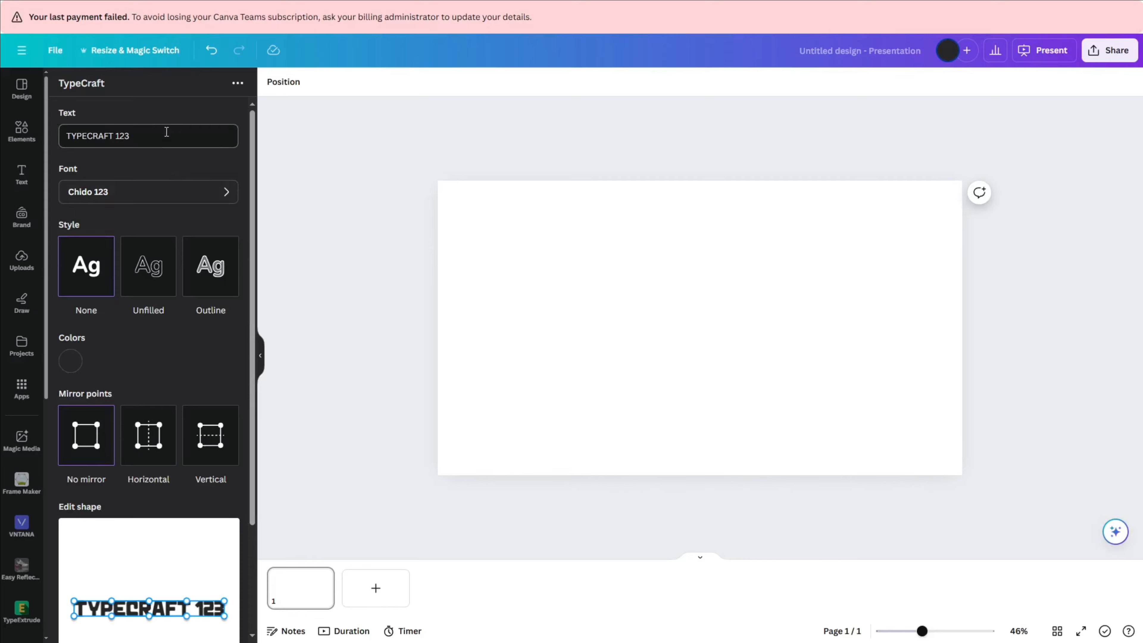
- Set the TypeCraft font to Anton Regular and its colour to near-white
{"action": "left_click", "coordinate": [123, 195]}
{"action": "left_click", "coordinate": [148, 544]}
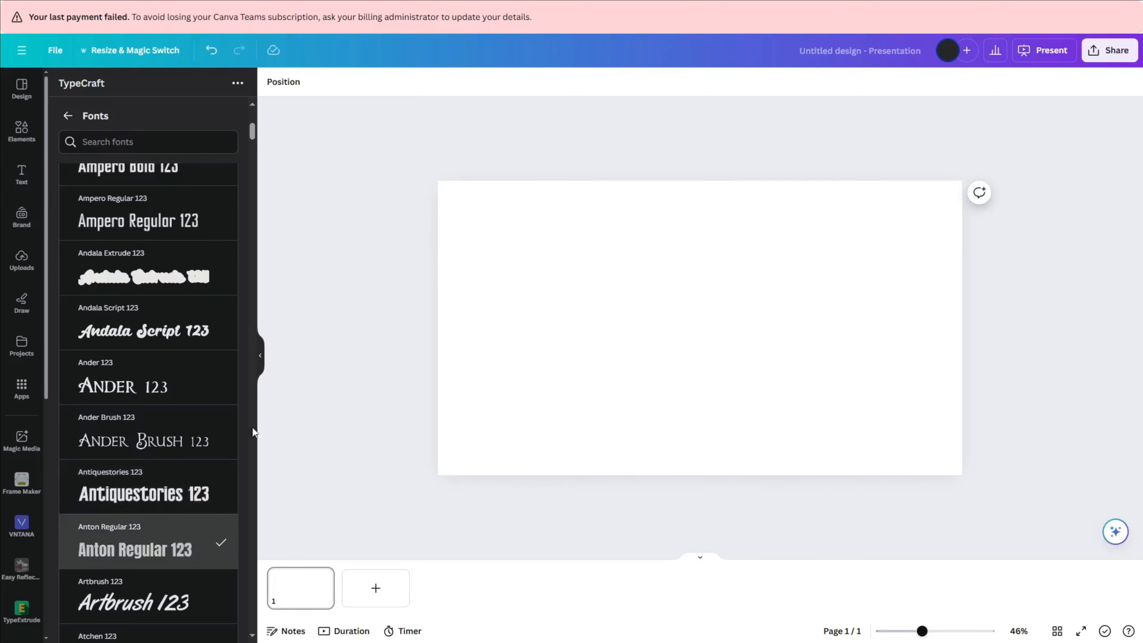
{"action": "left_click", "coordinate": [68, 115]}
{"action": "left_click", "coordinate": [75, 362]}
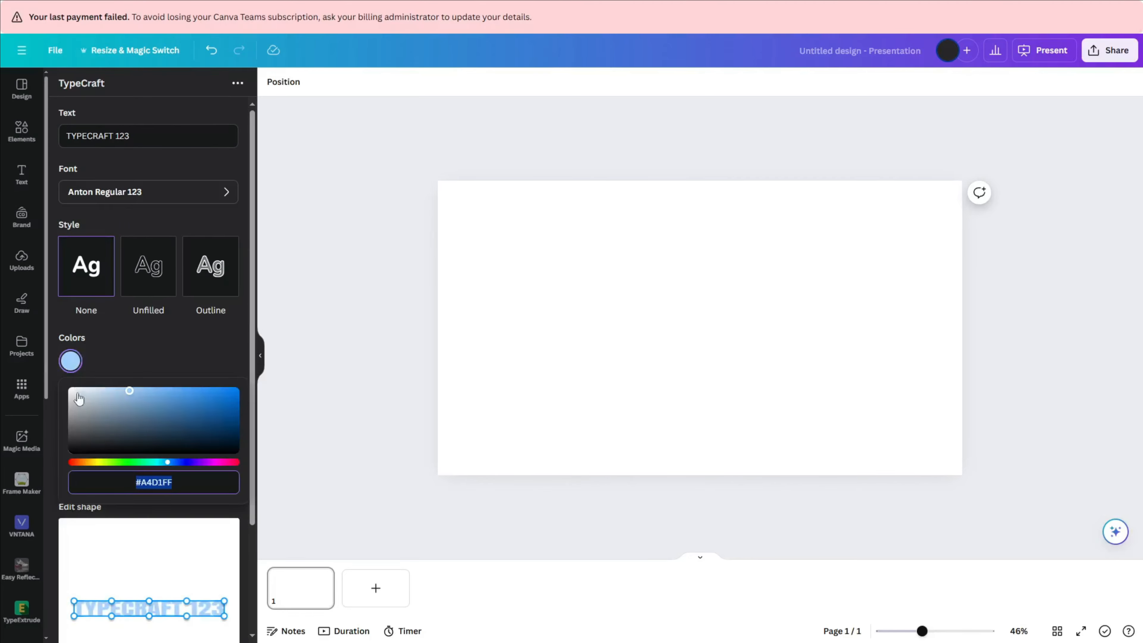
{"action": "left_click_drag", "start_coordinate": [124, 396], "coordinate": [72, 390]}
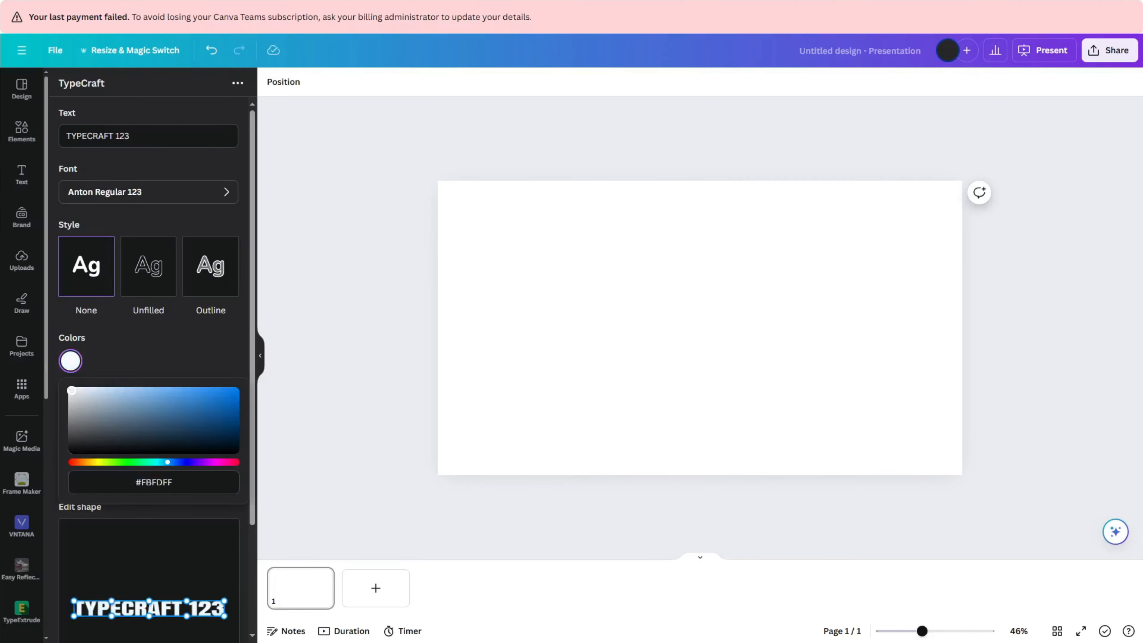
{"action": "left_click", "coordinate": [96, 381]}
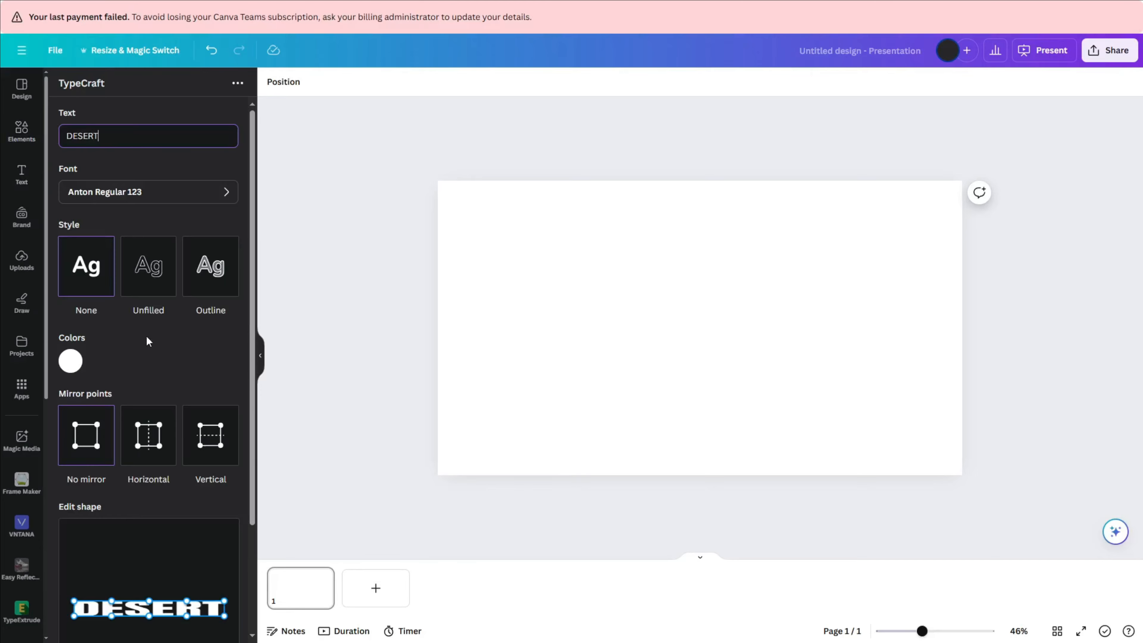
- Pull the lower edge of the DESERT text down into a curved shape and add it to the design
{"action": "scroll", "coordinate": [149, 341], "scroll_direction": "down", "scroll_amount": 3}
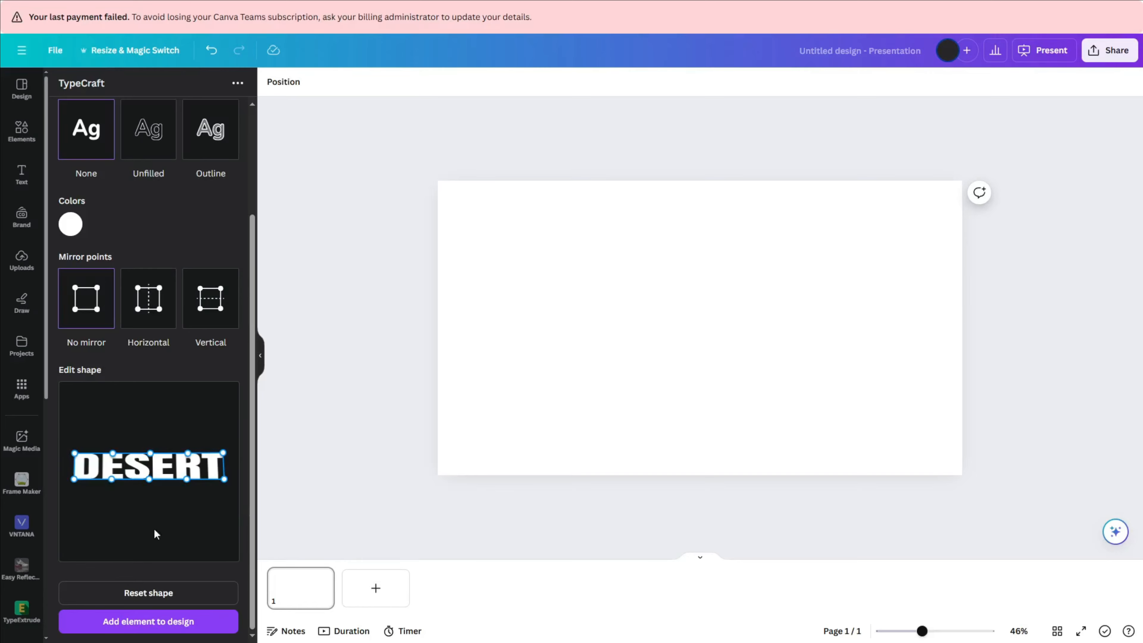
{"action": "left_click_drag", "start_coordinate": [149, 479], "coordinate": [143, 505]}
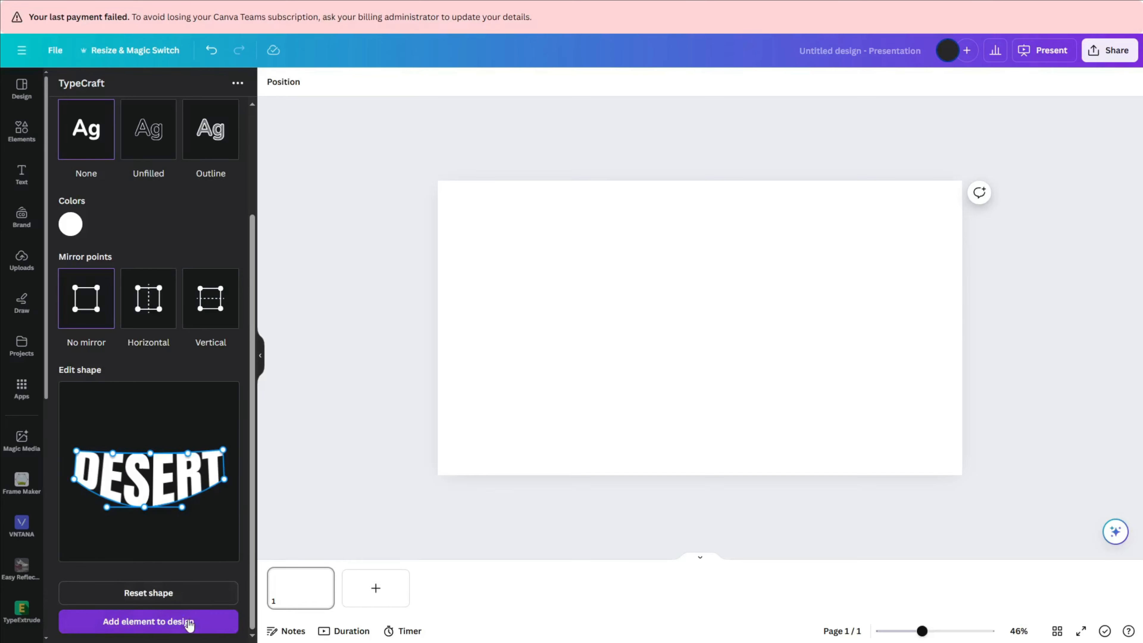
{"action": "key", "text": "ctrl+z"}
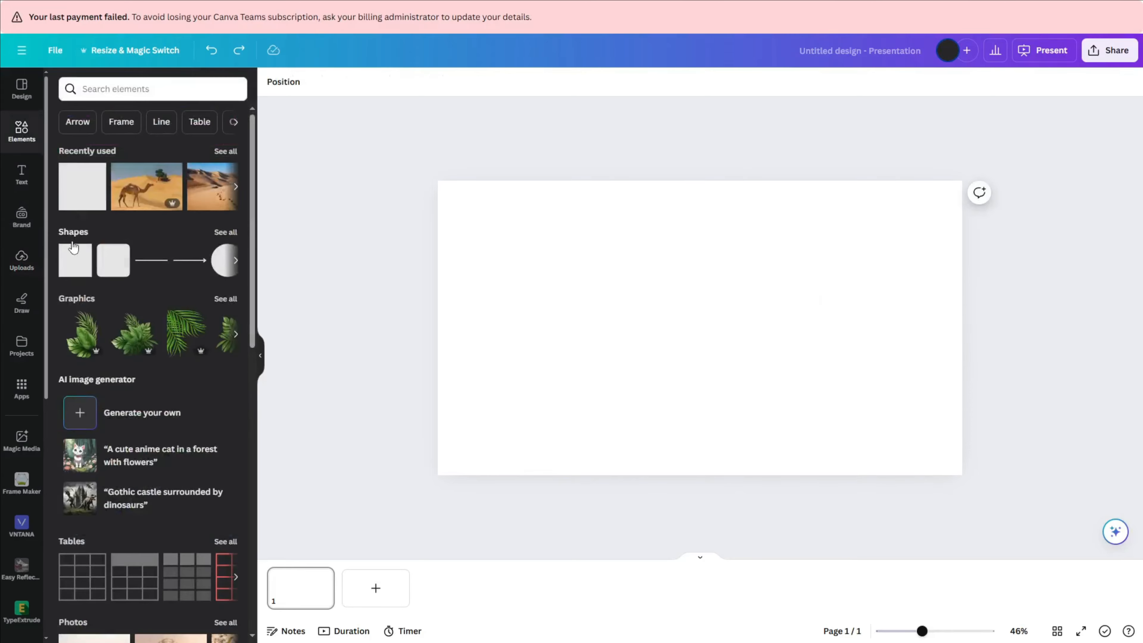
- Add a square shape and stretch it into a wide grey rectangle centred across most of the page
{"action": "left_click", "coordinate": [62, 269]}
{"action": "left_click", "coordinate": [770, 360]}
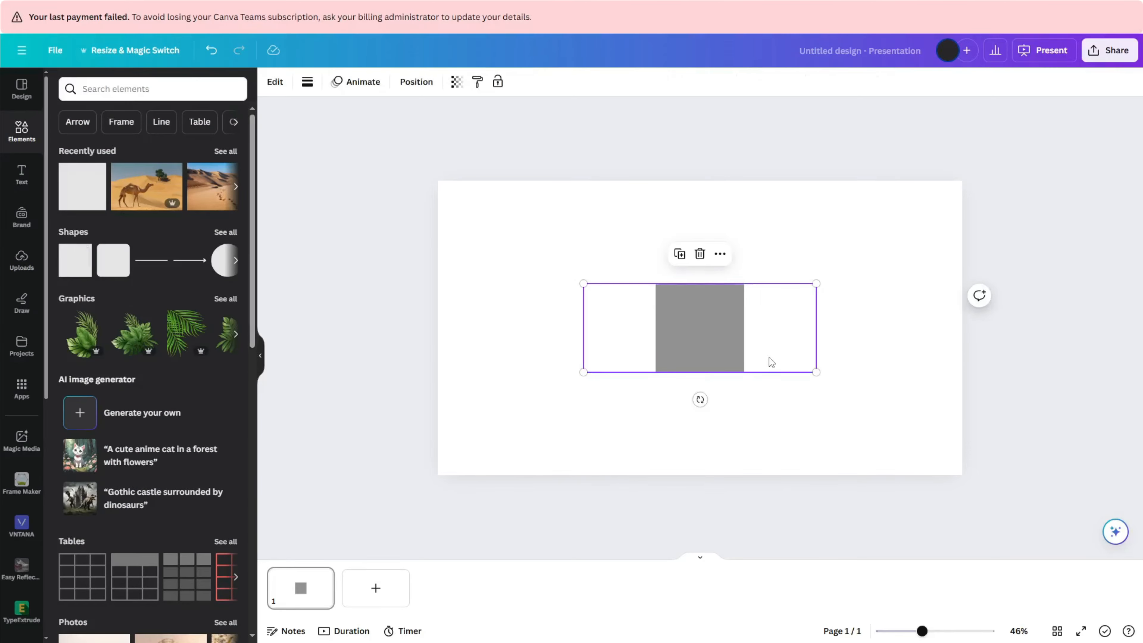
{"action": "left_click", "coordinate": [732, 334]}
{"action": "left_click_drag", "start_coordinate": [746, 328], "coordinate": [948, 331]}
{"action": "left_click_drag", "start_coordinate": [655, 331], "coordinate": [727, 327]}
{"action": "left_click", "coordinate": [727, 328]}
{"action": "left_click_drag", "start_coordinate": [656, 328], "coordinate": [445, 328]}
{"action": "left_click_drag", "start_coordinate": [697, 283], "coordinate": [696, 252]}
{"action": "left_click_drag", "start_coordinate": [696, 371], "coordinate": [696, 432]}
{"action": "left_click_drag", "start_coordinate": [683, 326], "coordinate": [687, 320]}
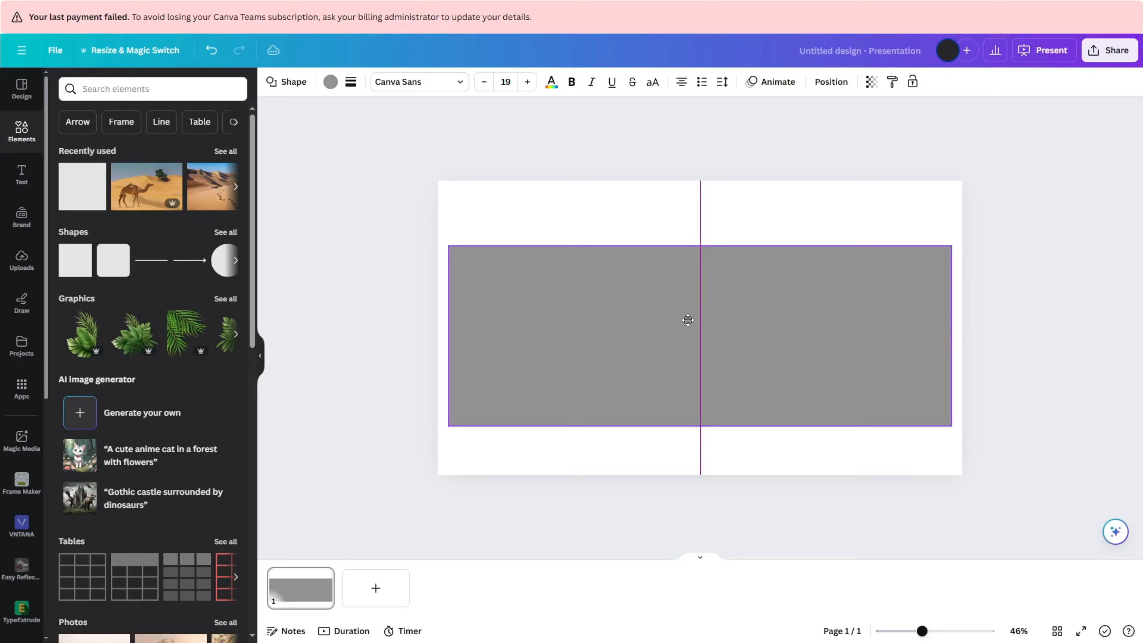
- Send the grey rectangle behind the DESERT text and enlarge the text to nearly fill it
{"action": "right_click", "coordinate": [746, 314]}
{"action": "mouse_move", "coordinate": [793, 451]}
{"action": "left_click", "coordinate": [968, 484]}
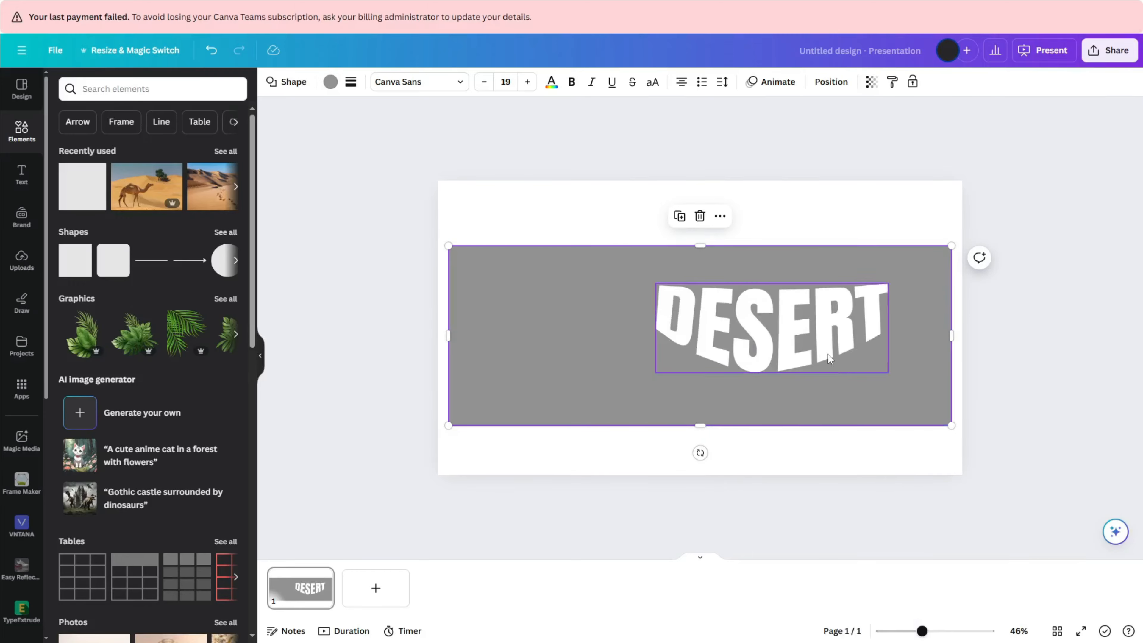
{"action": "left_click_drag", "start_coordinate": [829, 359], "coordinate": [698, 331]}
{"action": "left_click_drag", "start_coordinate": [772, 372], "coordinate": [913, 419]}
- Download the DESERT design with the grey rectangle as an image
{"action": "left_click", "coordinate": [1054, 299]}
{"action": "left_click", "coordinate": [1109, 50]}
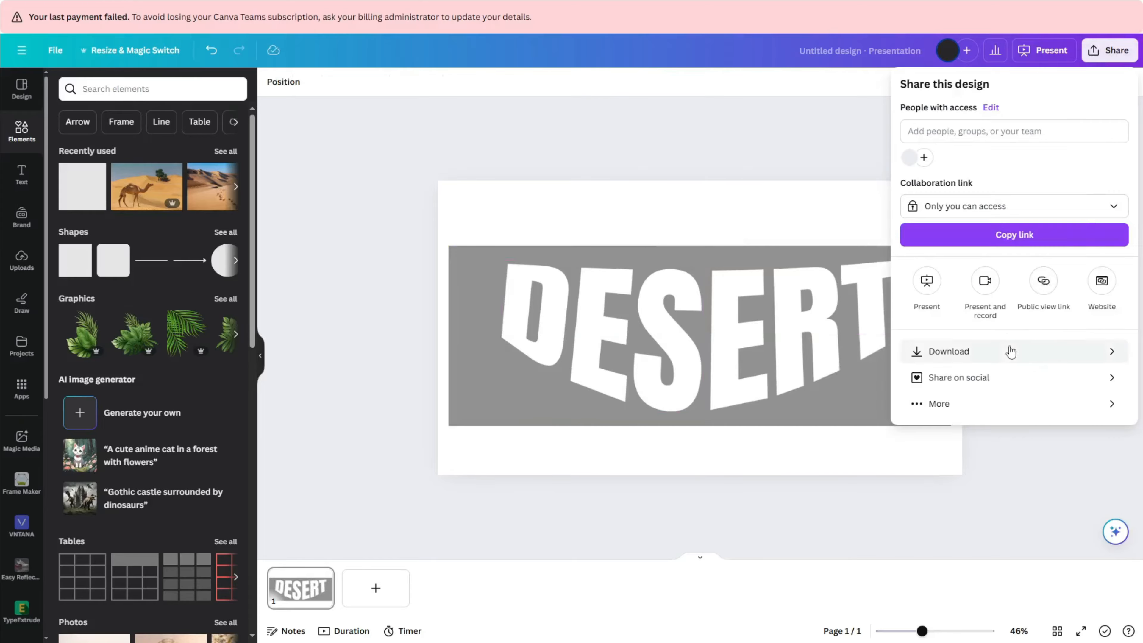
{"action": "left_click", "coordinate": [1007, 352]}
{"action": "left_click", "coordinate": [1013, 296]}
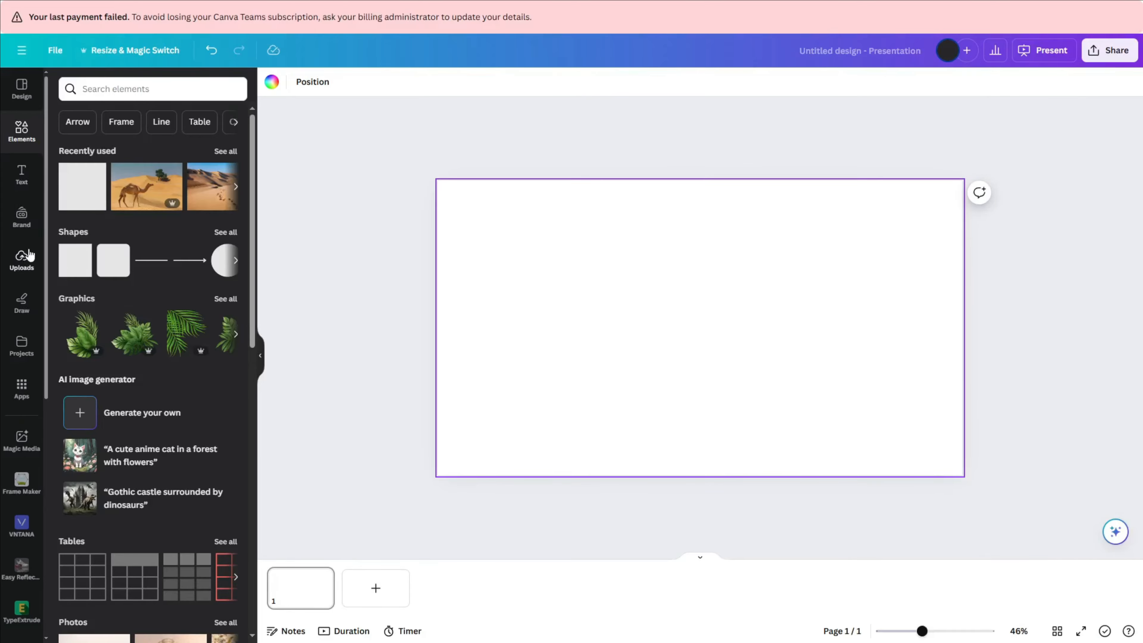
- Place the uploaded DESERT image with the grey rectangle on the page and remove its background
{"action": "left_click", "coordinate": [28, 255]}
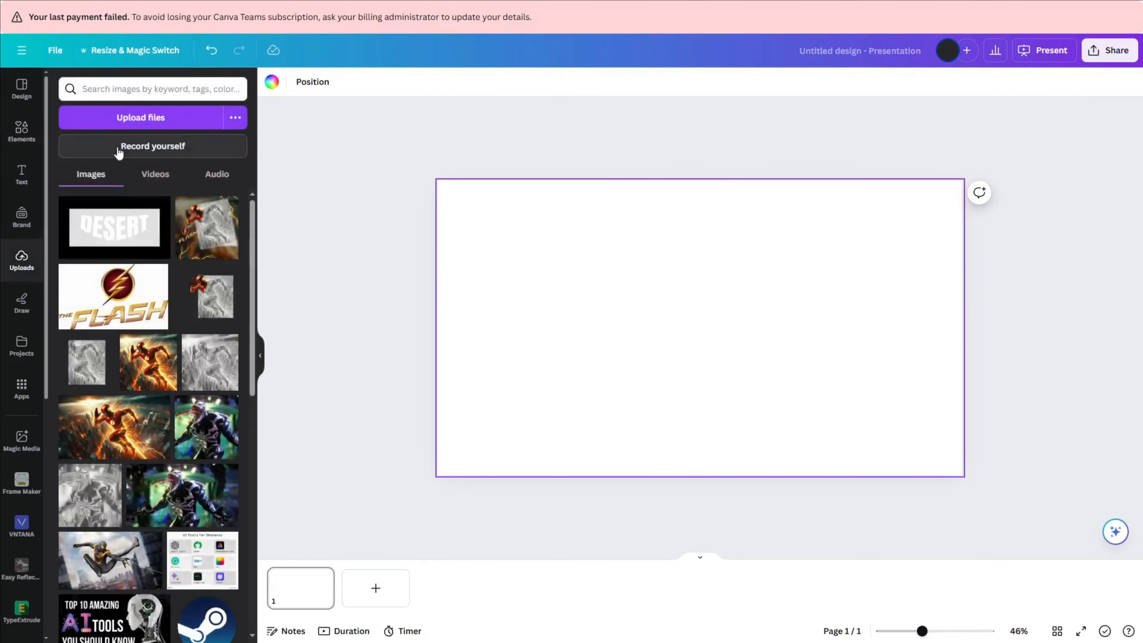
{"action": "left_click", "coordinate": [133, 116]}
{"action": "key", "text": "Escape"}
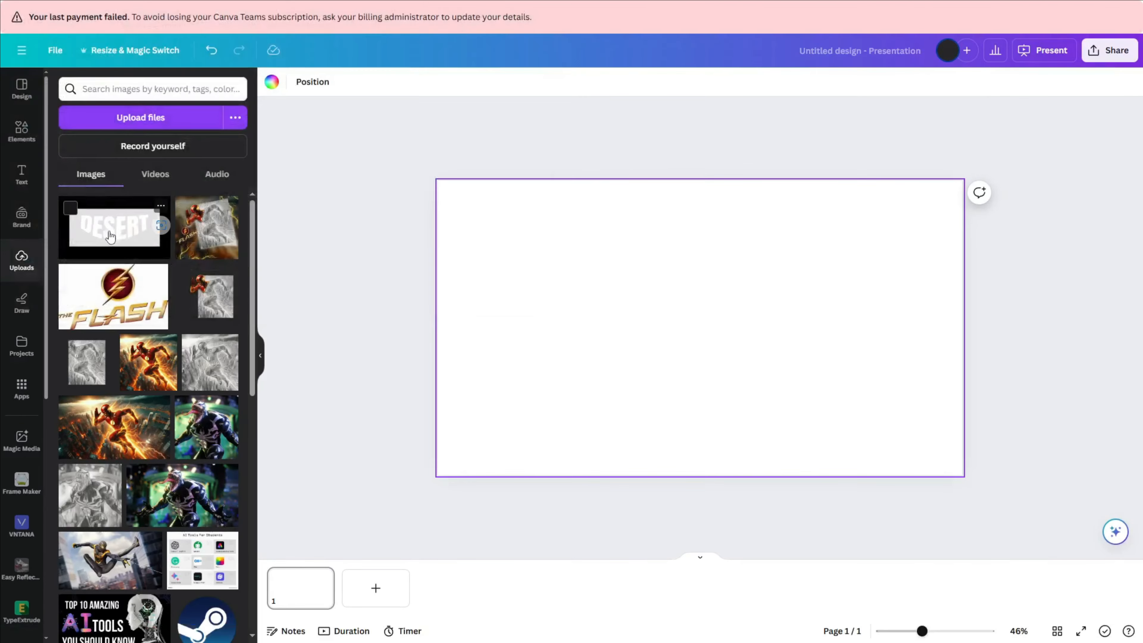
{"action": "left_click", "coordinate": [109, 236]}
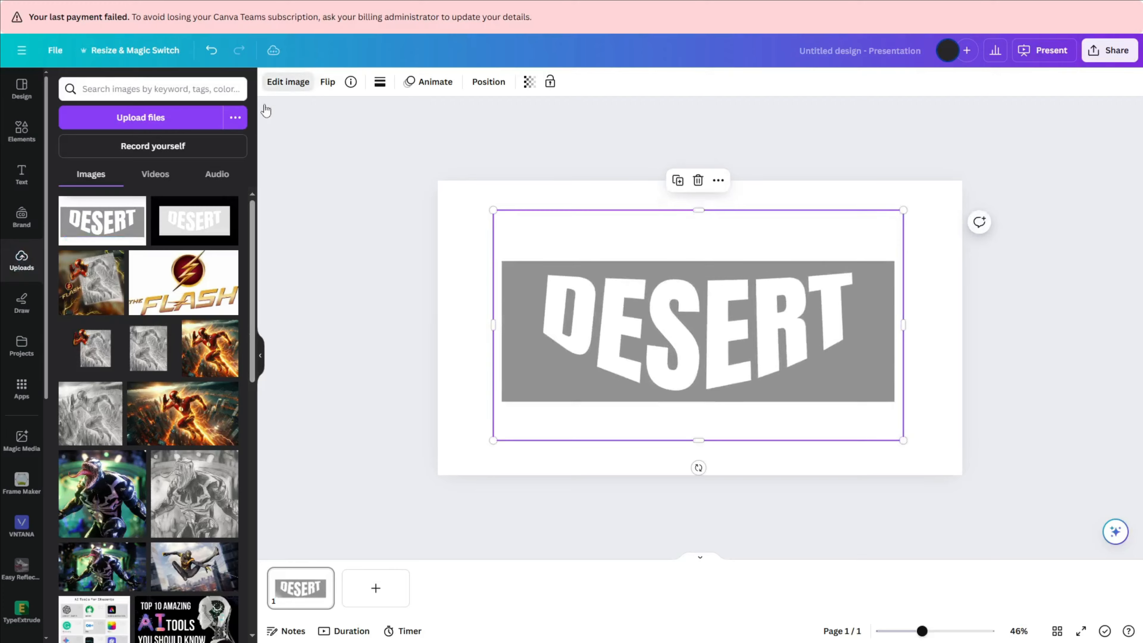
{"action": "left_click", "coordinate": [288, 81]}
{"action": "left_click", "coordinate": [88, 182]}
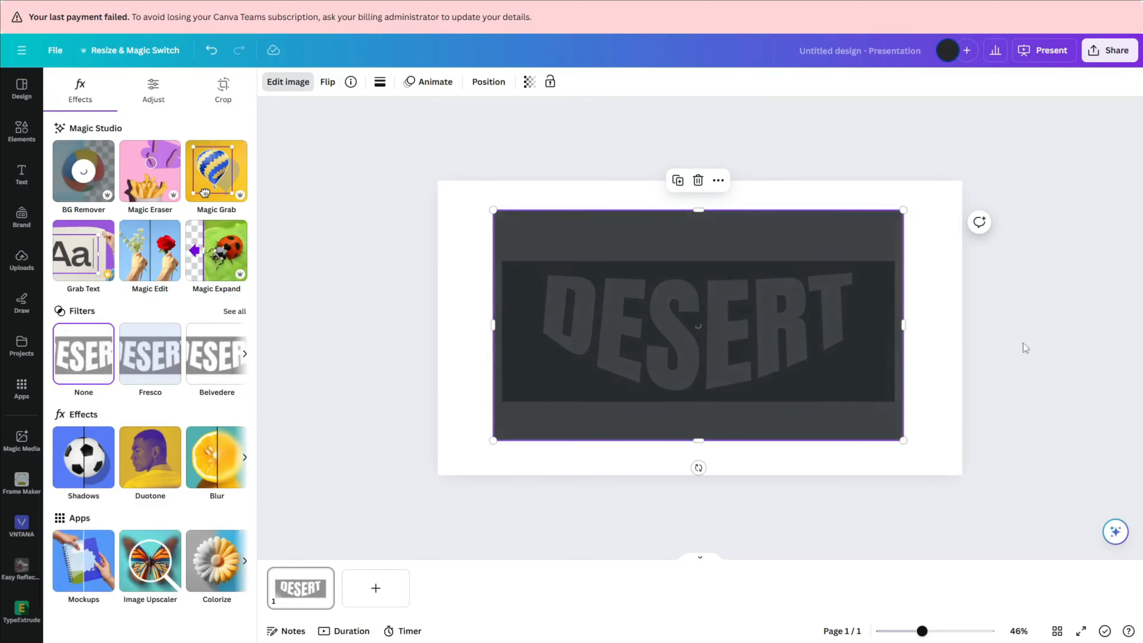
- Search the photos for desert and add the one with a bare tree in front of orange dunes
{"action": "left_click", "coordinate": [21, 135]}
{"action": "left_click", "coordinate": [153, 92]}
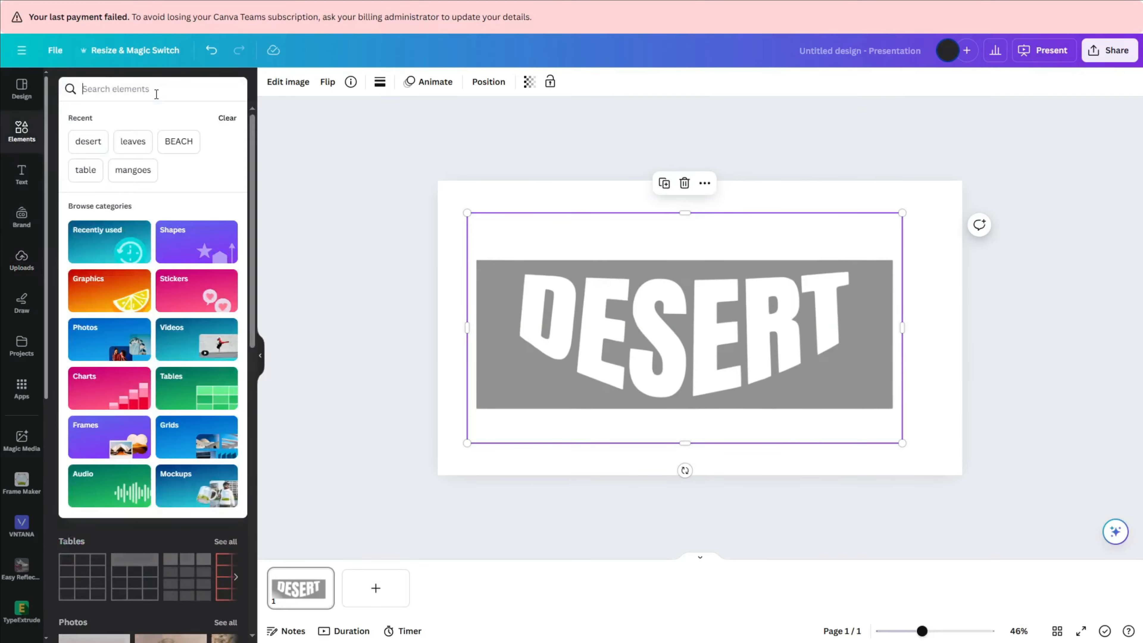
{"action": "left_click", "coordinate": [95, 144]}
{"action": "left_click", "coordinate": [143, 118]}
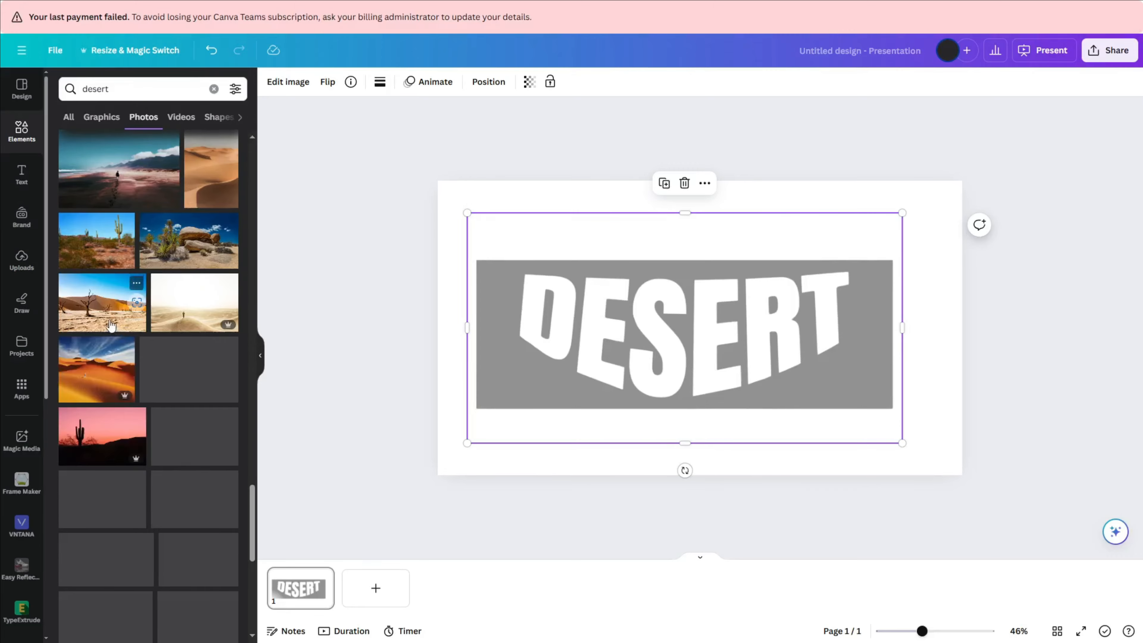
{"action": "left_click", "coordinate": [111, 325]}
- Send the desert photo behind the DESERT image and fit its edges to the grey rectangle
{"action": "left_click_drag", "start_coordinate": [747, 363], "coordinate": [700, 360]}
{"action": "right_click", "coordinate": [701, 360]}
{"action": "mouse_move", "coordinate": [750, 419]}
{"action": "left_click", "coordinate": [895, 453]}
{"action": "left_click_drag", "start_coordinate": [832, 329], "coordinate": [896, 332]}
{"action": "left_click_drag", "start_coordinate": [689, 444], "coordinate": [707, 408]}
{"action": "left_click_drag", "start_coordinate": [693, 208], "coordinate": [693, 256]}
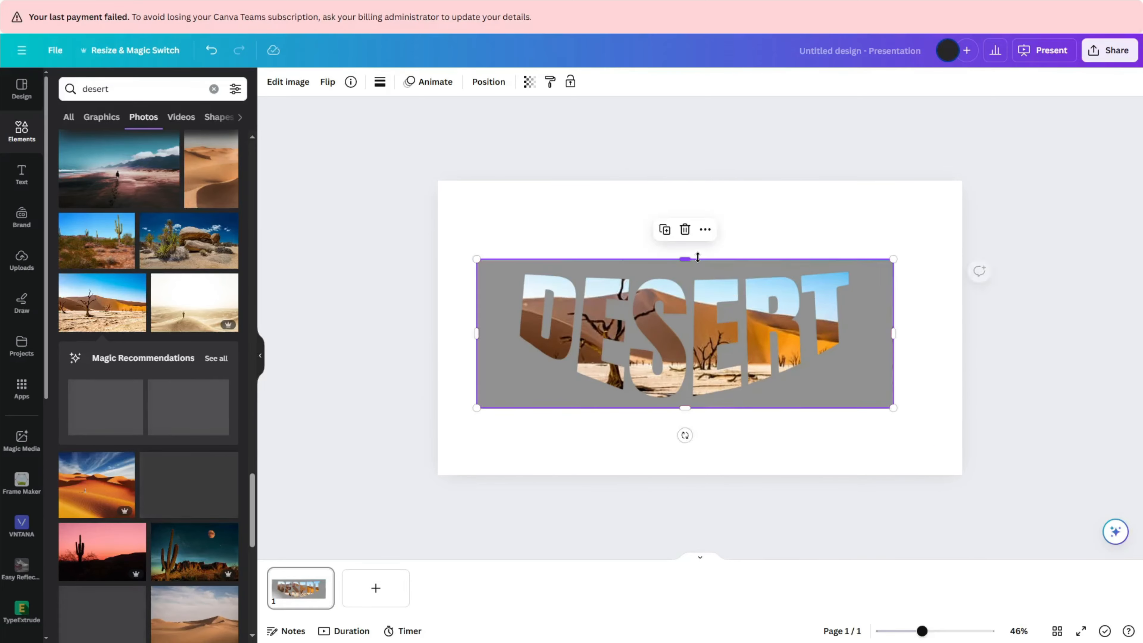
{"action": "mouse_move", "coordinate": [756, 349]}
{"action": "left_mouse_down"}
{"action": "mouse_move", "coordinate": [770, 345]}
{"action": "mouse_move", "coordinate": [754, 346]}
{"action": "left_mouse_up"}
{"action": "left_click", "coordinate": [976, 318]}
- Crop the DESERT overlay image on all four sides to the edges of its grey rectangle
{"action": "left_click", "coordinate": [809, 273]}
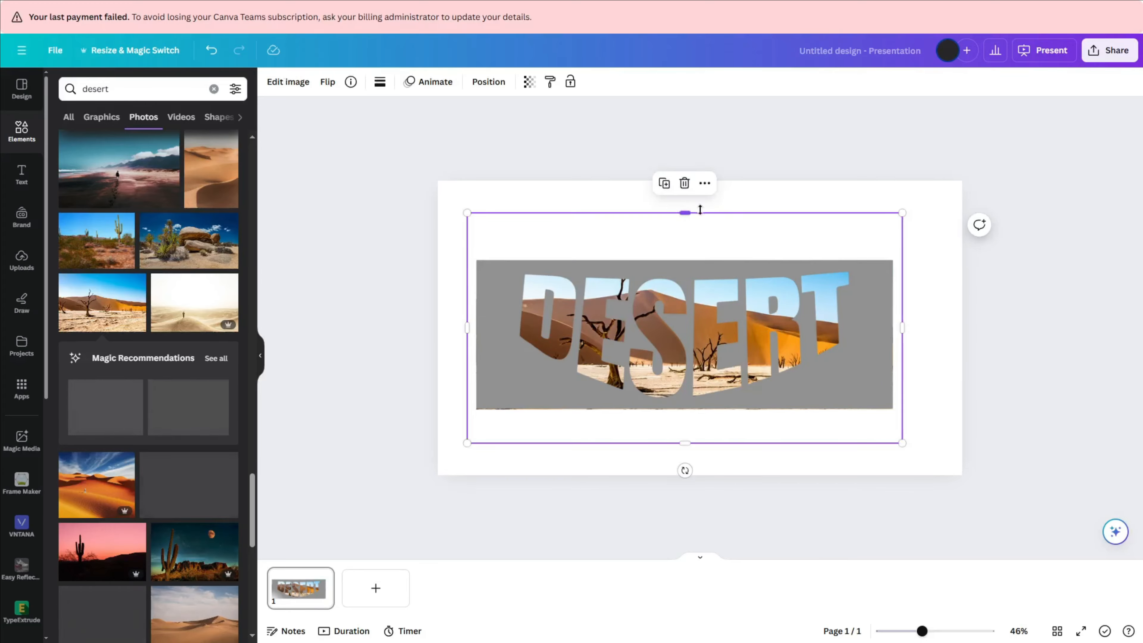
{"action": "left_click_drag", "start_coordinate": [697, 212], "coordinate": [697, 260]}
{"action": "left_click_drag", "start_coordinate": [466, 350], "coordinate": [476, 349]}
{"action": "left_click_drag", "start_coordinate": [689, 443], "coordinate": [684, 409]}
{"action": "left_click_drag", "start_coordinate": [902, 334], "coordinate": [891, 334]}
- Download the design as a PNG with a transparent background
{"action": "left_click", "coordinate": [1109, 50]}
{"action": "left_click", "coordinate": [944, 350]}
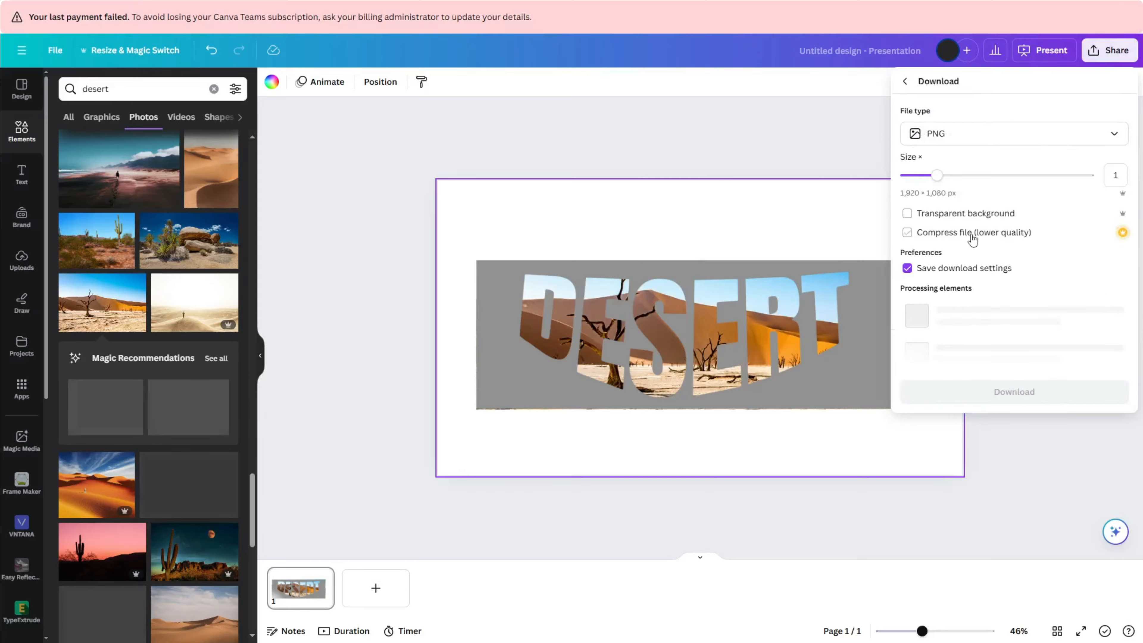
{"action": "left_click", "coordinate": [907, 213]}
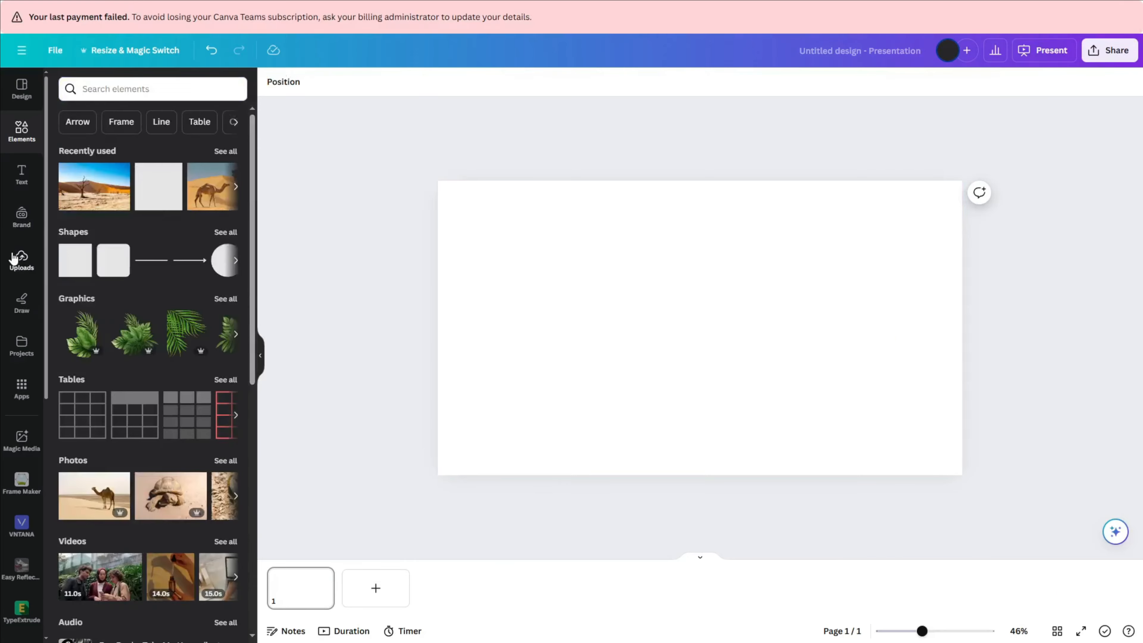
- Upload Untitled design (21), place it on the page and remove its grey background
{"action": "left_click", "coordinate": [21, 260]}
{"action": "left_click", "coordinate": [152, 122]}
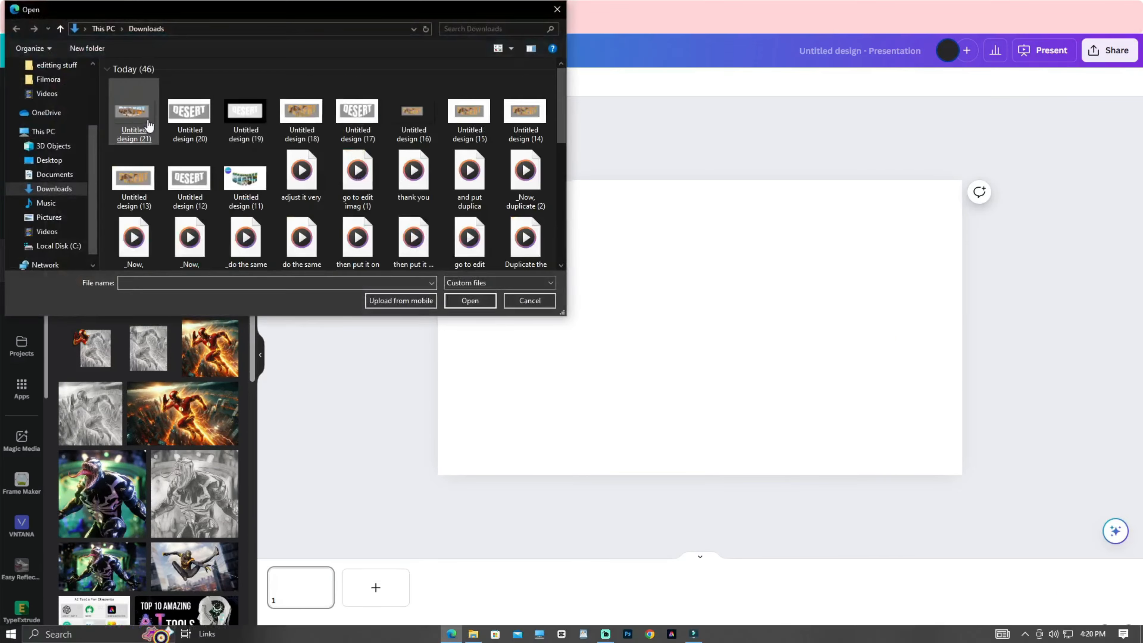
{"action": "double_click", "coordinate": [147, 123]}
{"action": "left_click", "coordinate": [92, 225]}
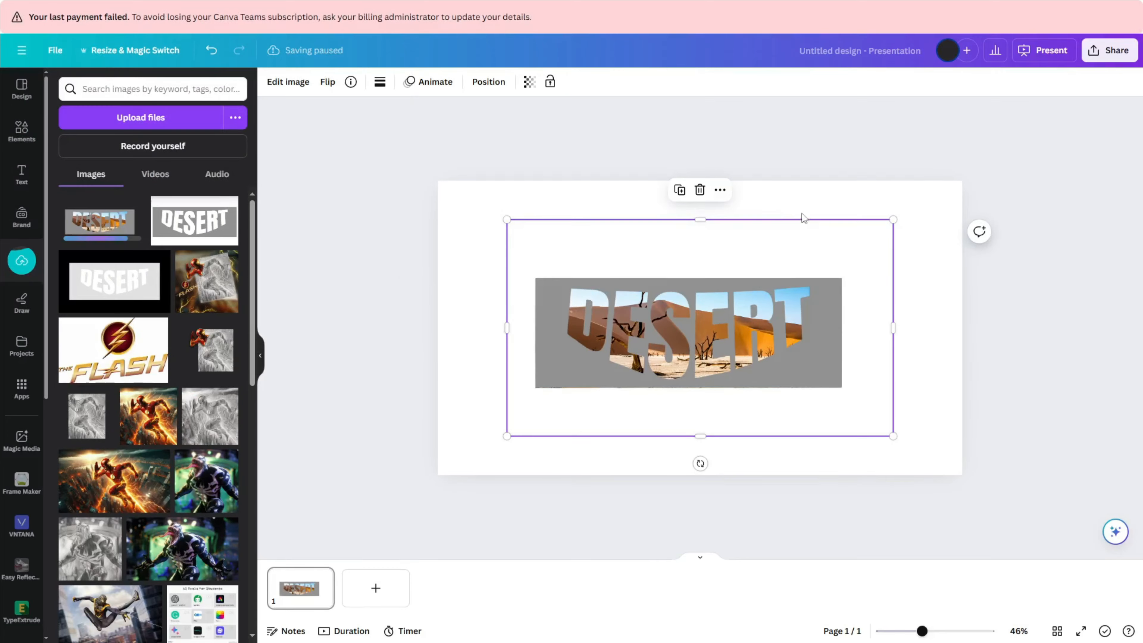
{"action": "left_click", "coordinate": [299, 81]}
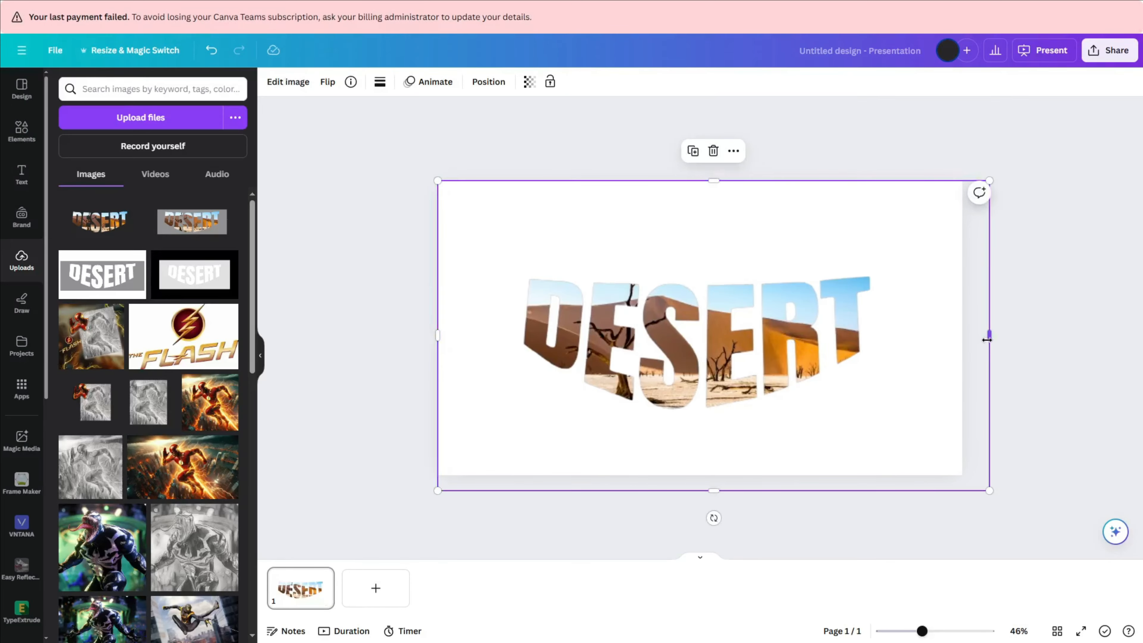
- Resize the photo-filled DESERT cutout and stack several slightly offset duplicates of it
{"action": "left_click_drag", "start_coordinate": [987, 340], "coordinate": [1014, 334]}
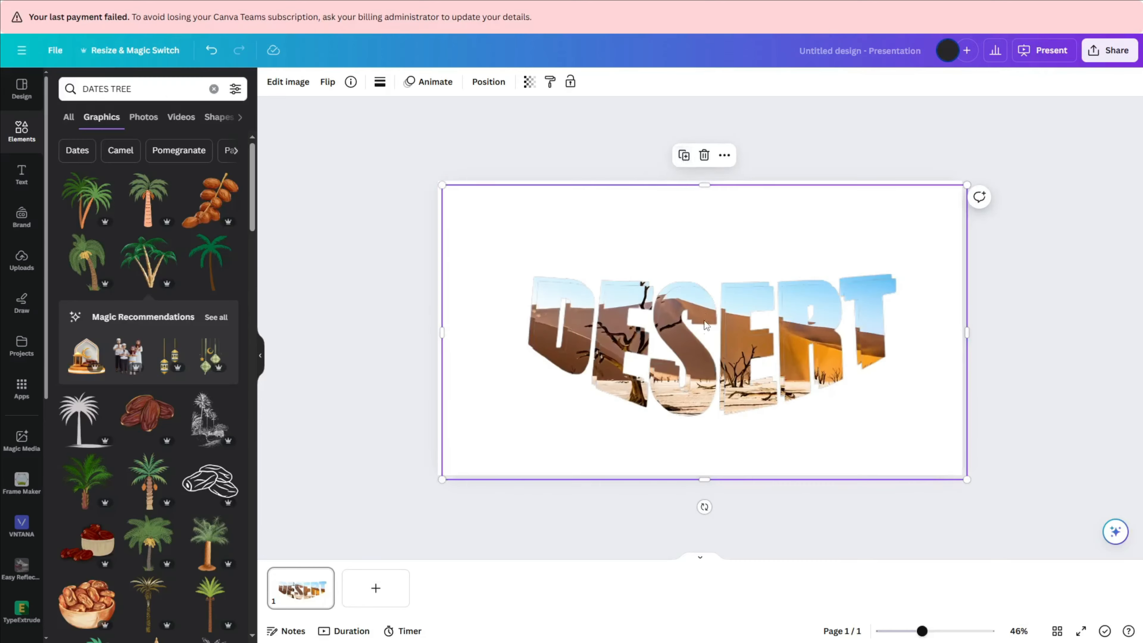
{"action": "left_click_drag", "start_coordinate": [638, 294], "coordinate": [685, 293]}
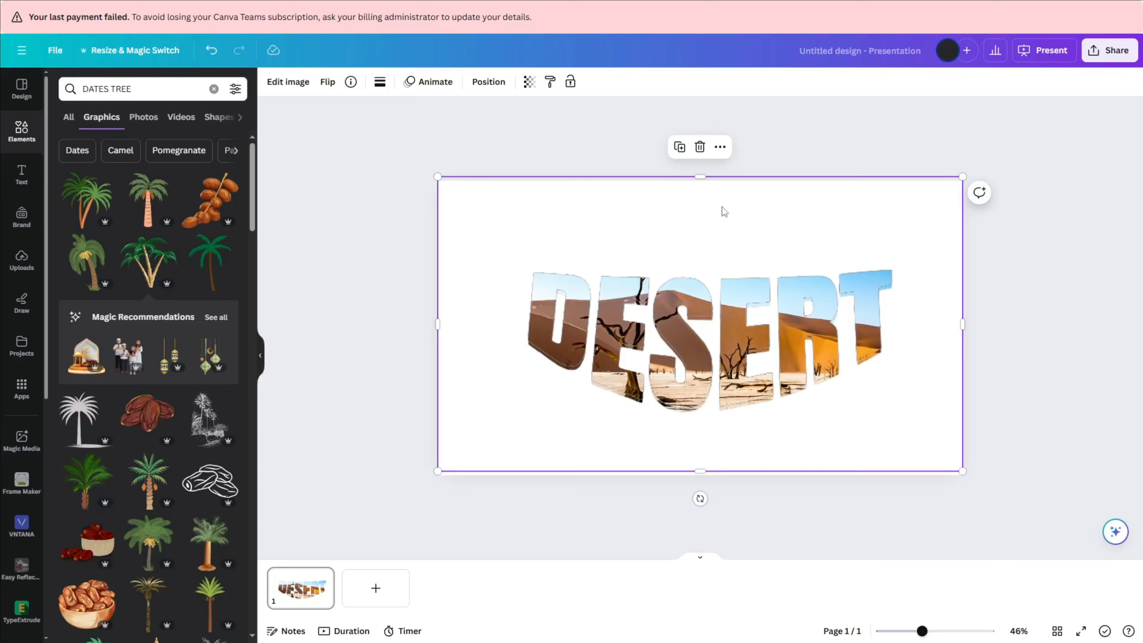
{"action": "left_click", "coordinate": [678, 149]}
{"action": "left_click_drag", "start_coordinate": [675, 335], "coordinate": [684, 312]}
{"action": "left_click", "coordinate": [678, 150]}
{"action": "left_click", "coordinate": [676, 149]}
{"action": "left_click", "coordinate": [679, 147]}
{"action": "left_click", "coordinate": [1047, 278]}
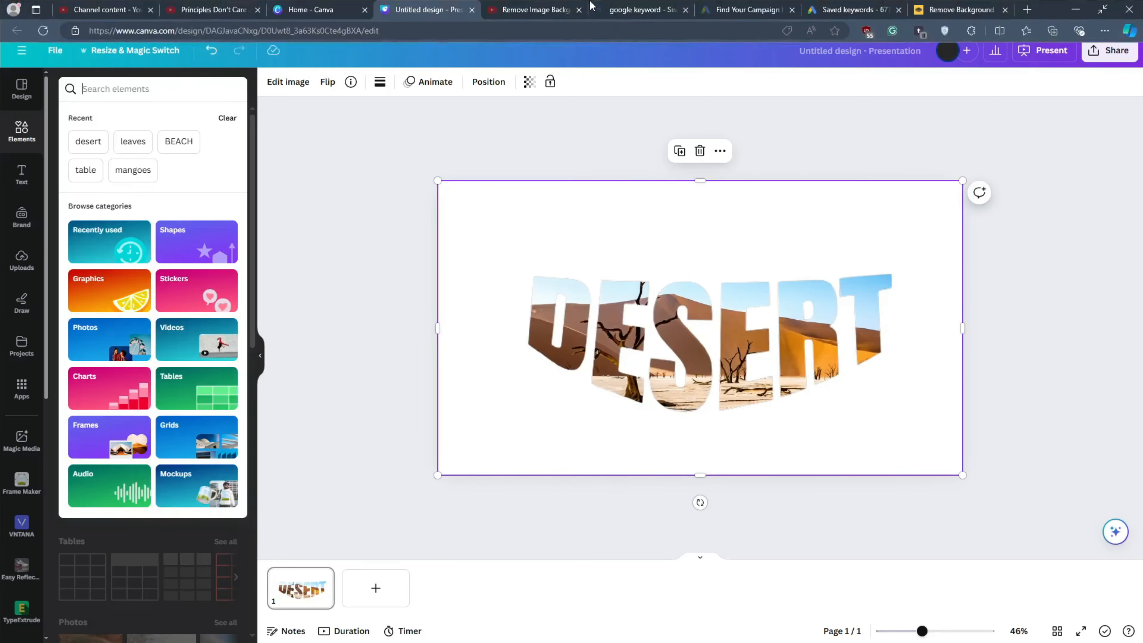
- Search the graphics for DATES TREE and place the palm cluster, scaled down, on the upper edge of the letter D
{"action": "type", "text": "DATES TREE"}
{"action": "key", "text": "Return"}
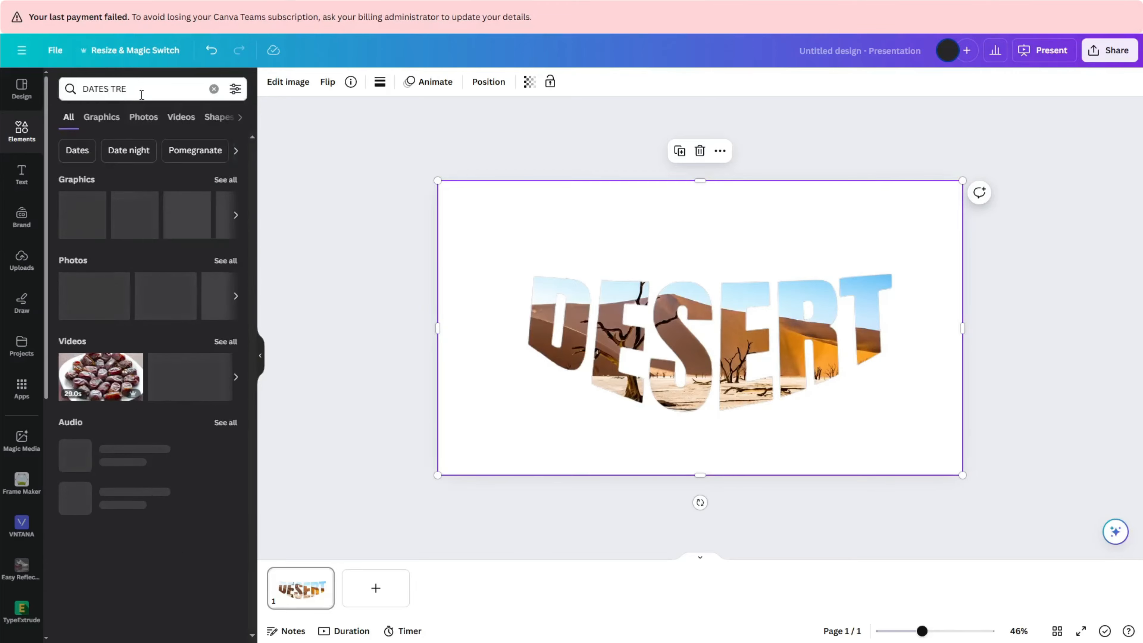
{"action": "left_click", "coordinate": [112, 119]}
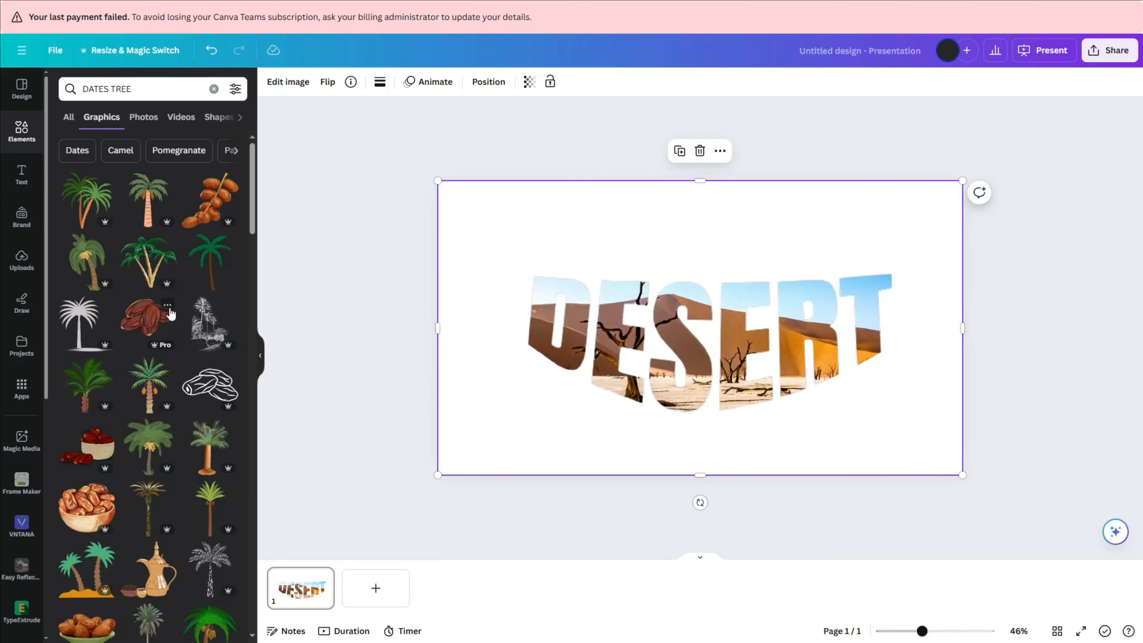
{"action": "left_click", "coordinate": [153, 268]}
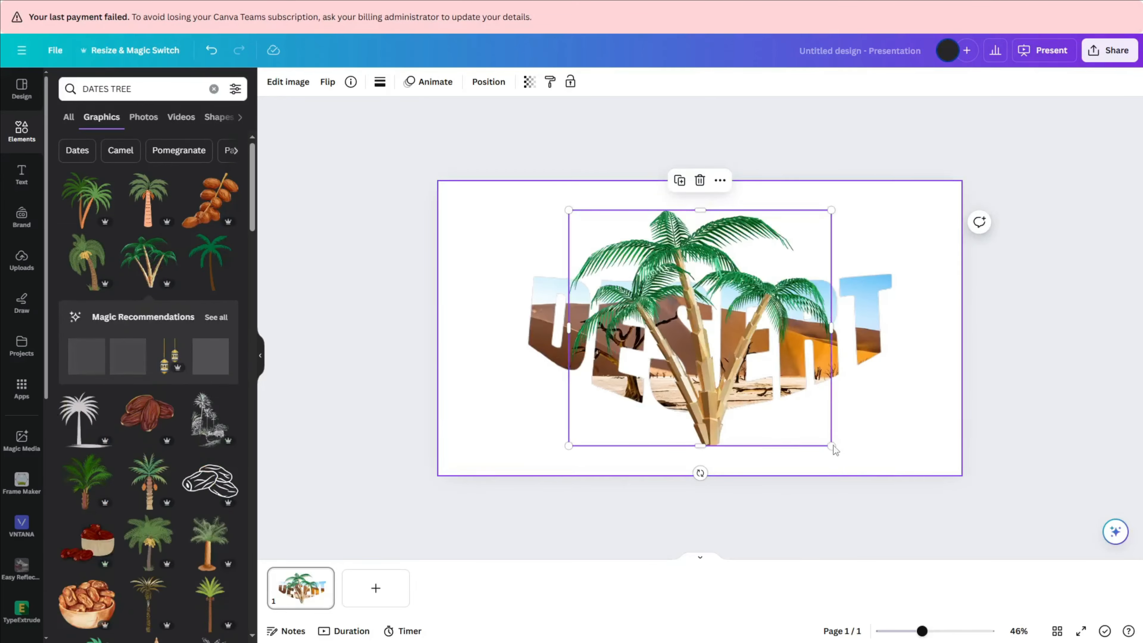
{"action": "left_click_drag", "start_coordinate": [832, 448], "coordinate": [559, 263]}
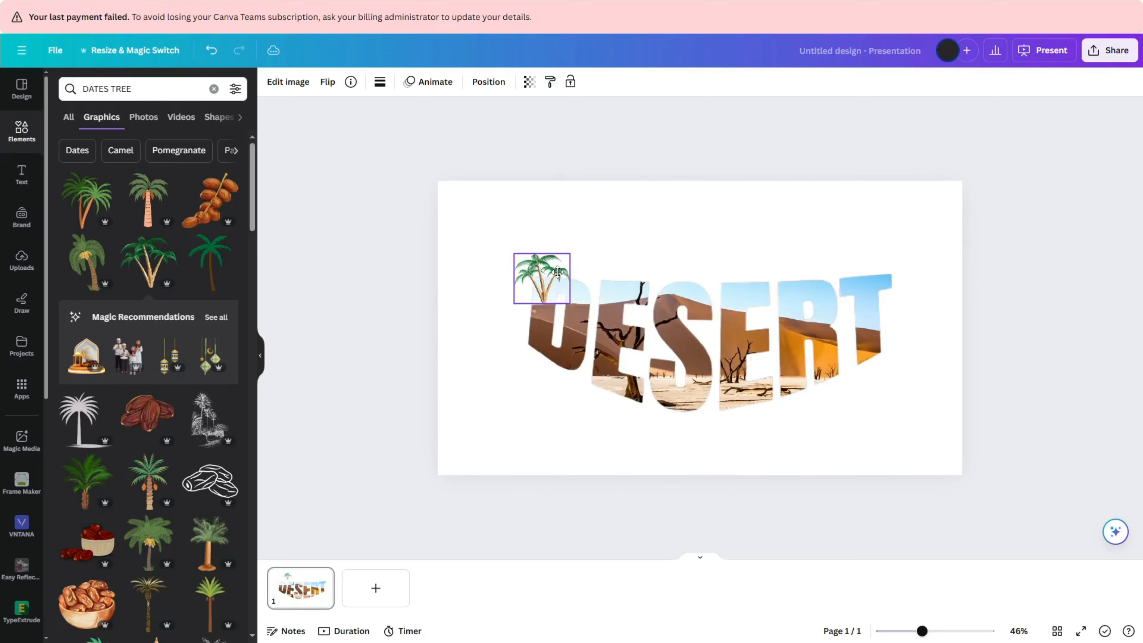
- Spread duplicates of the palm cluster along the upper edges of the DESERT letters, adding one on the T
{"action": "left_click_drag", "start_coordinate": [556, 261], "coordinate": [557, 261]}
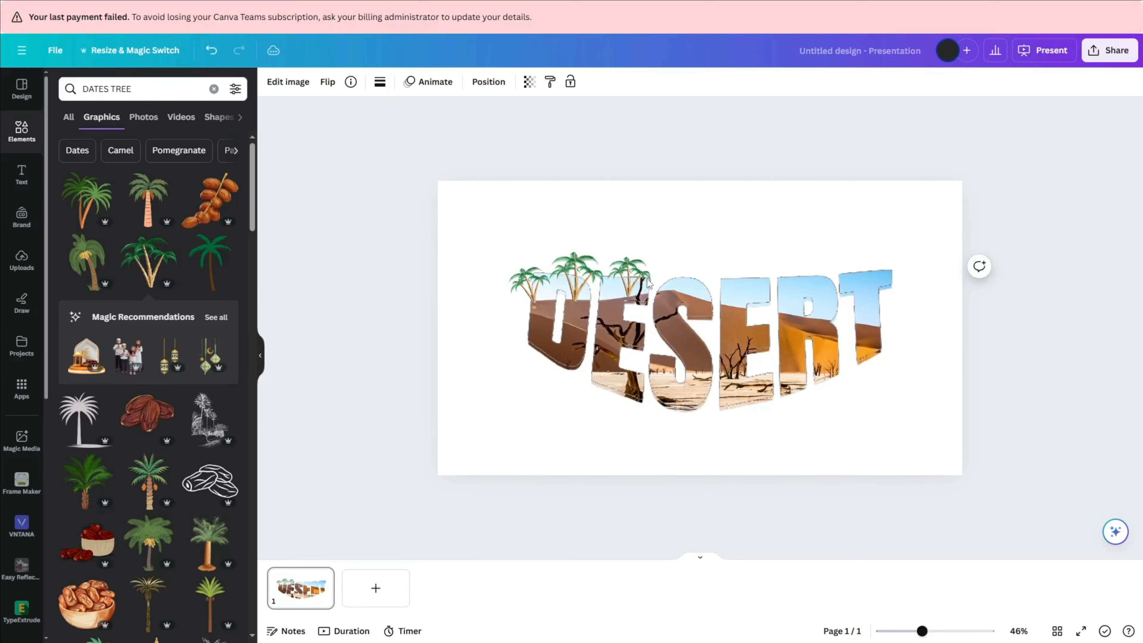
{"action": "left_click_drag", "start_coordinate": [649, 282], "coordinate": [685, 274]}
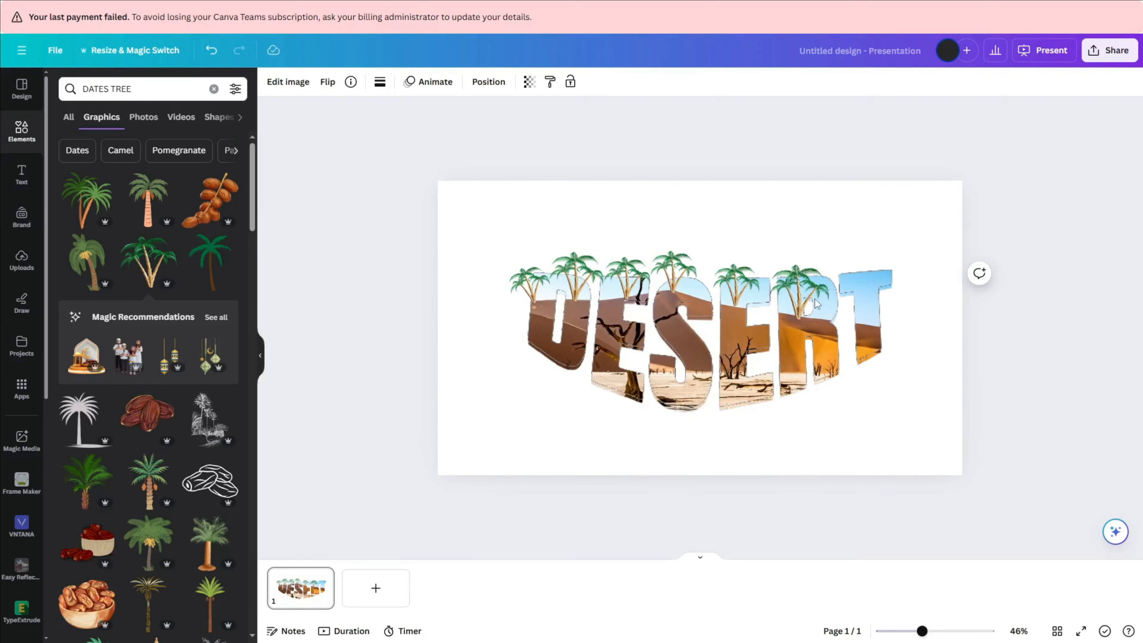
{"action": "left_click_drag", "start_coordinate": [817, 304], "coordinate": [814, 304]}
{"action": "key", "text": "ctrl+d"}
{"action": "left_click_drag", "start_coordinate": [813, 304], "coordinate": [880, 297]}
{"action": "left_click_drag", "start_coordinate": [909, 266], "coordinate": [918, 260]}
{"action": "left_click_drag", "start_coordinate": [880, 345], "coordinate": [852, 344]}
{"action": "left_click_drag", "start_coordinate": [911, 312], "coordinate": [880, 310]}
- Download the palm-decorated DESERT design as a PNG at size 1 with a transparent background
{"action": "left_click", "coordinate": [1056, 319]}
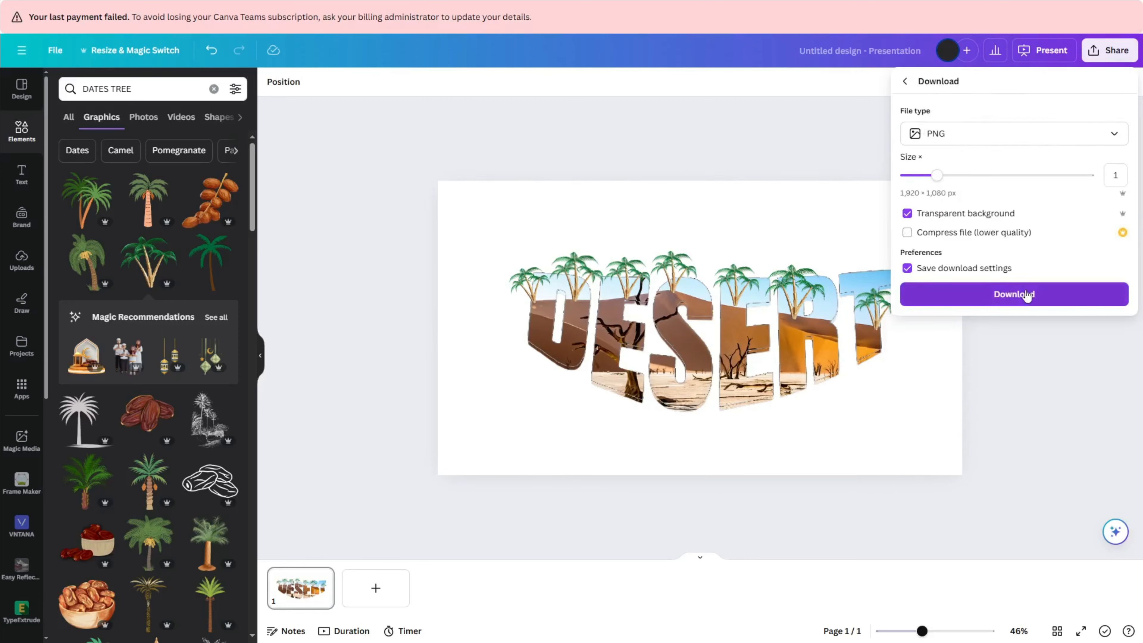
{"action": "left_click", "coordinate": [1017, 295]}
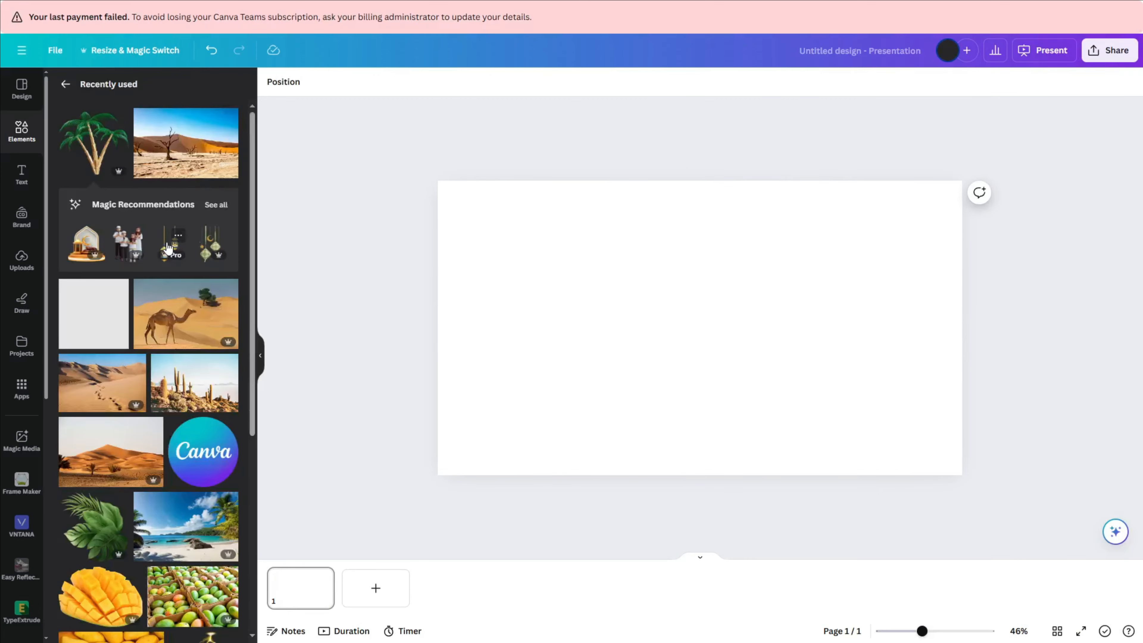
- Add the recently used camel desert photo to the blank page and set it as the background
{"action": "scroll", "coordinate": [159, 272], "scroll_direction": "down", "scroll_amount": 1}
{"action": "left_click", "coordinate": [166, 266]}
{"action": "right_click", "coordinate": [612, 319]}
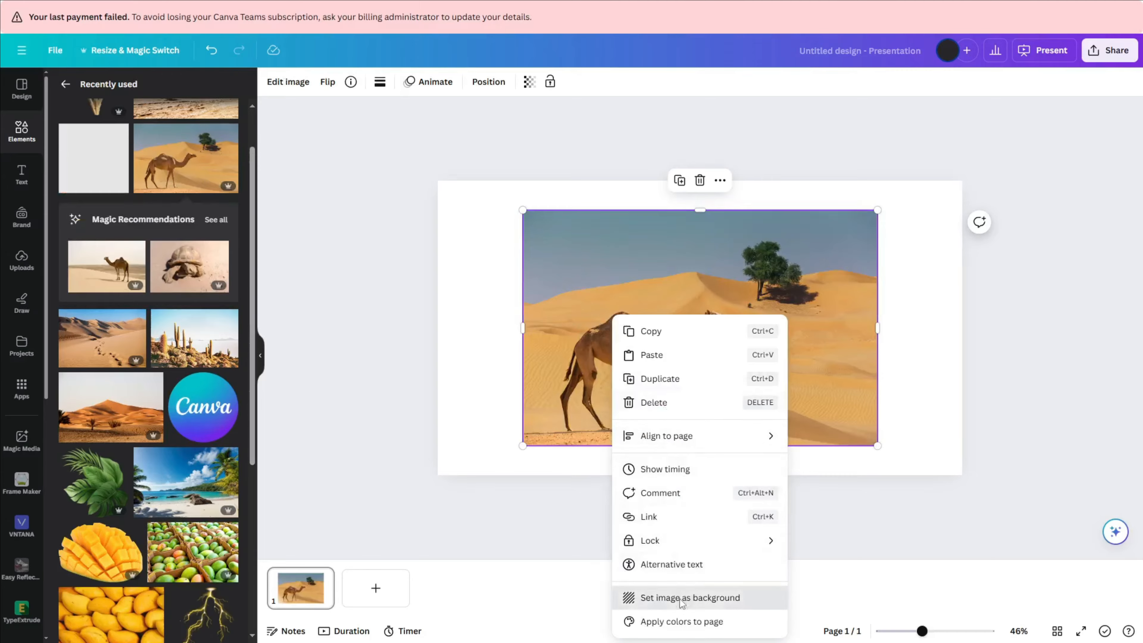
{"action": "left_click", "coordinate": [689, 595]}
- Upload the exported palm-decorated DESERT image and place it enlarged over the camel background
{"action": "left_click", "coordinate": [21, 259]}
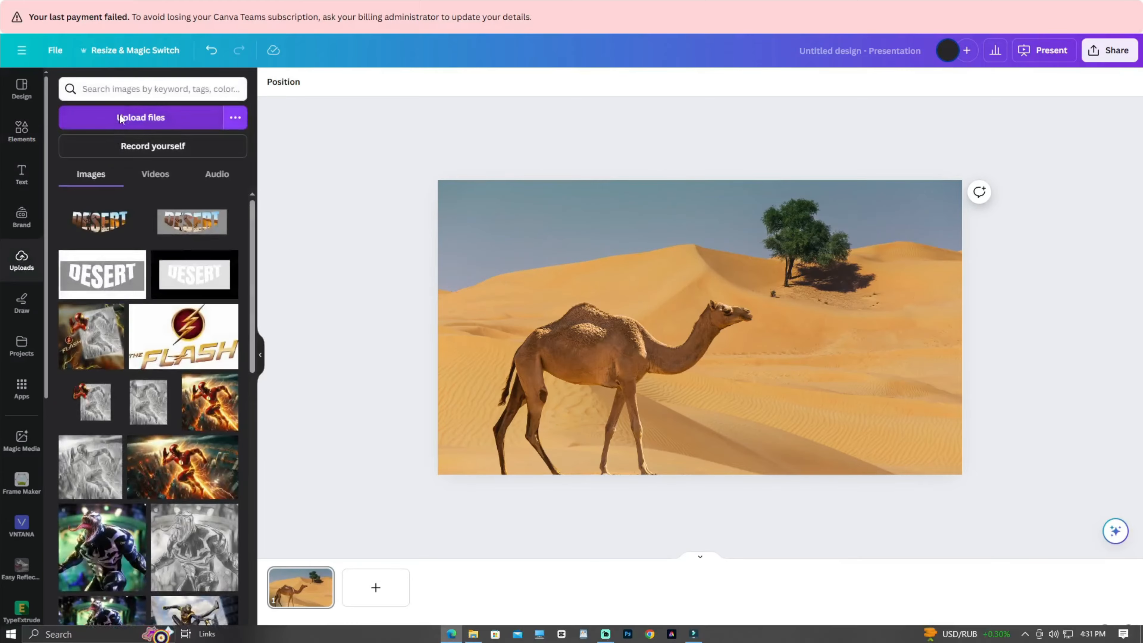
{"action": "left_click", "coordinate": [141, 117]}
{"action": "double_click", "coordinate": [133, 110]}
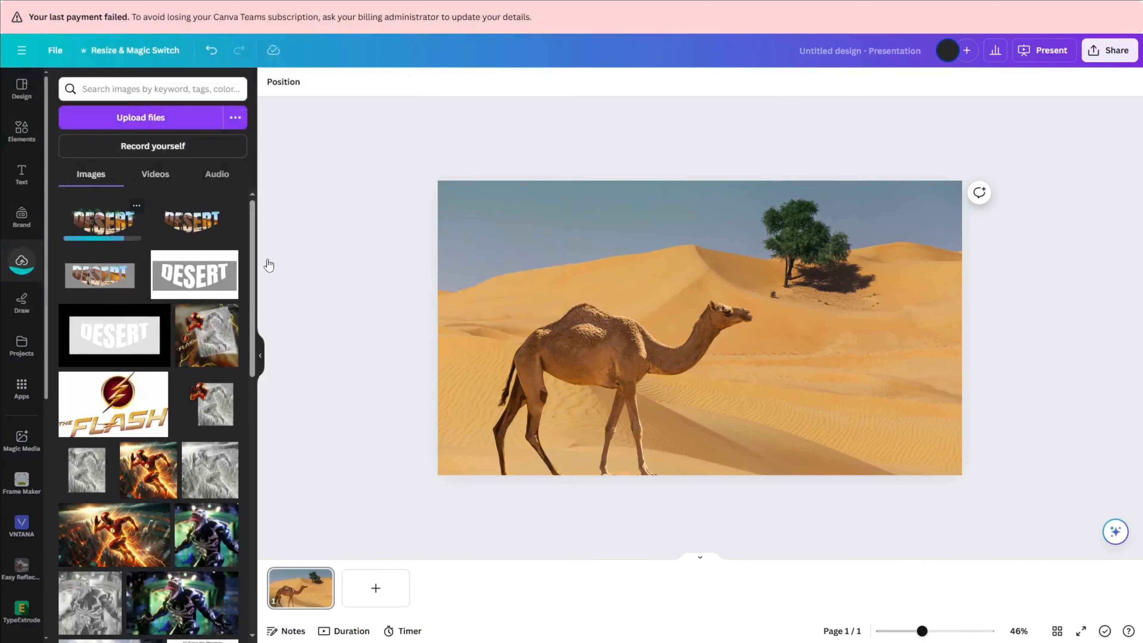
{"action": "left_click_drag", "start_coordinate": [808, 385], "coordinate": [738, 311]}
{"action": "left_click_drag", "start_coordinate": [824, 360], "coordinate": [992, 472]}
{"action": "left_click_drag", "start_coordinate": [897, 356], "coordinate": [874, 384]}
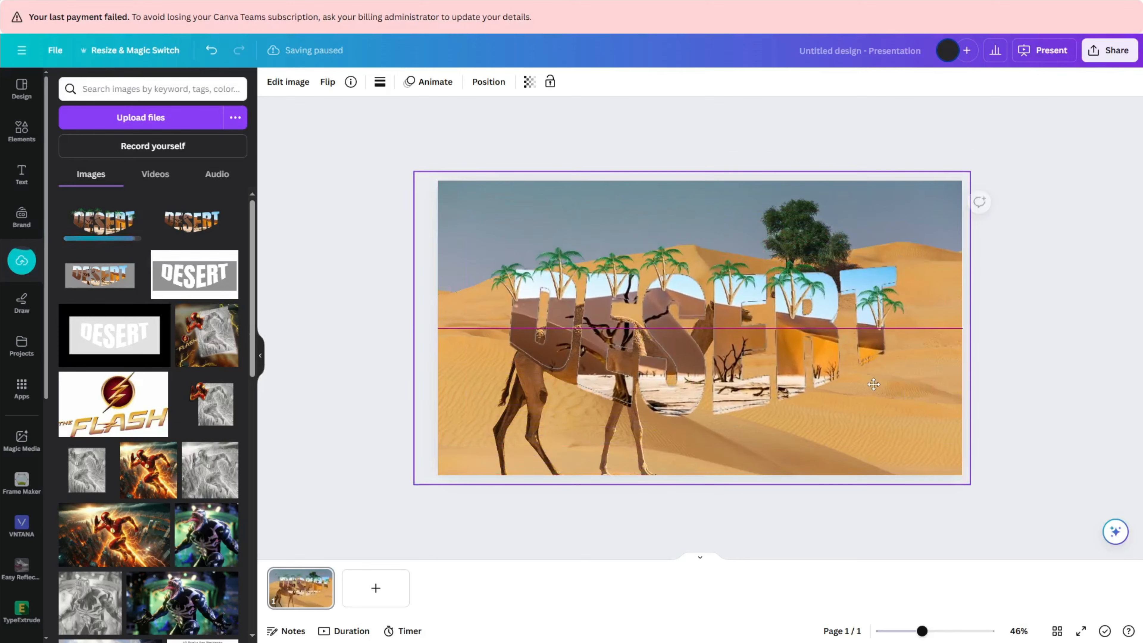
- Blur the whole camel background photo with an intensity of 47
{"action": "left_click", "coordinate": [289, 81]}
{"action": "left_click", "coordinate": [216, 455]}
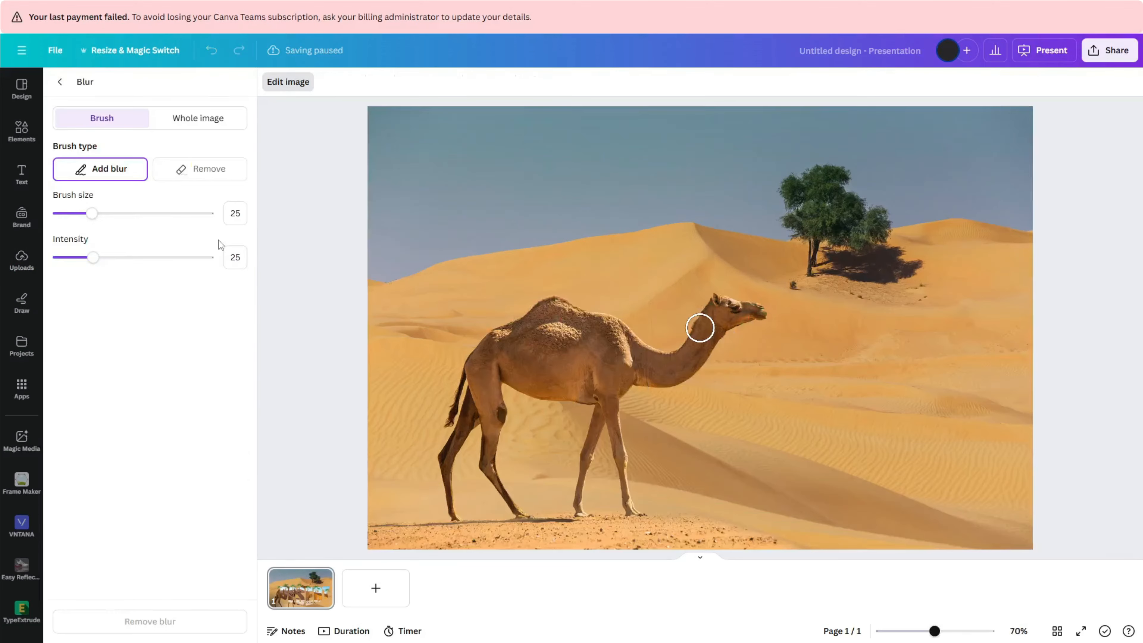
{"action": "left_click", "coordinate": [187, 119]}
{"action": "left_click_drag", "start_coordinate": [53, 171], "coordinate": [129, 171]}
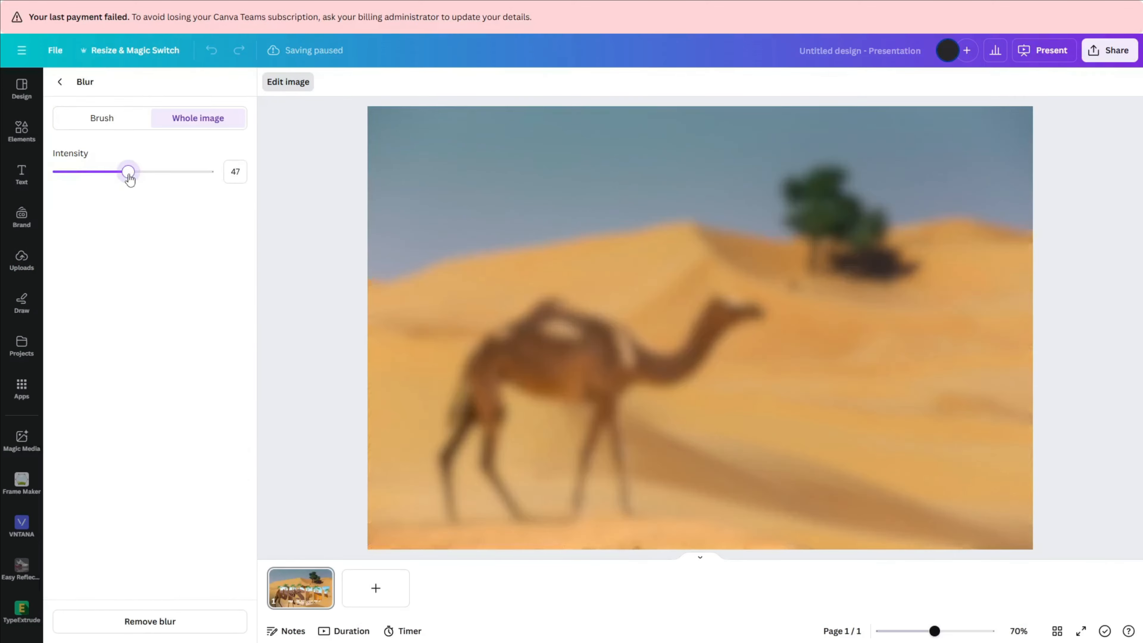
{"action": "left_click", "coordinate": [59, 81]}
- Enlarge the DESERT image beyond the page edges and move it slightly upward
{"action": "left_click_drag", "start_coordinate": [964, 477], "coordinate": [1004, 505]}
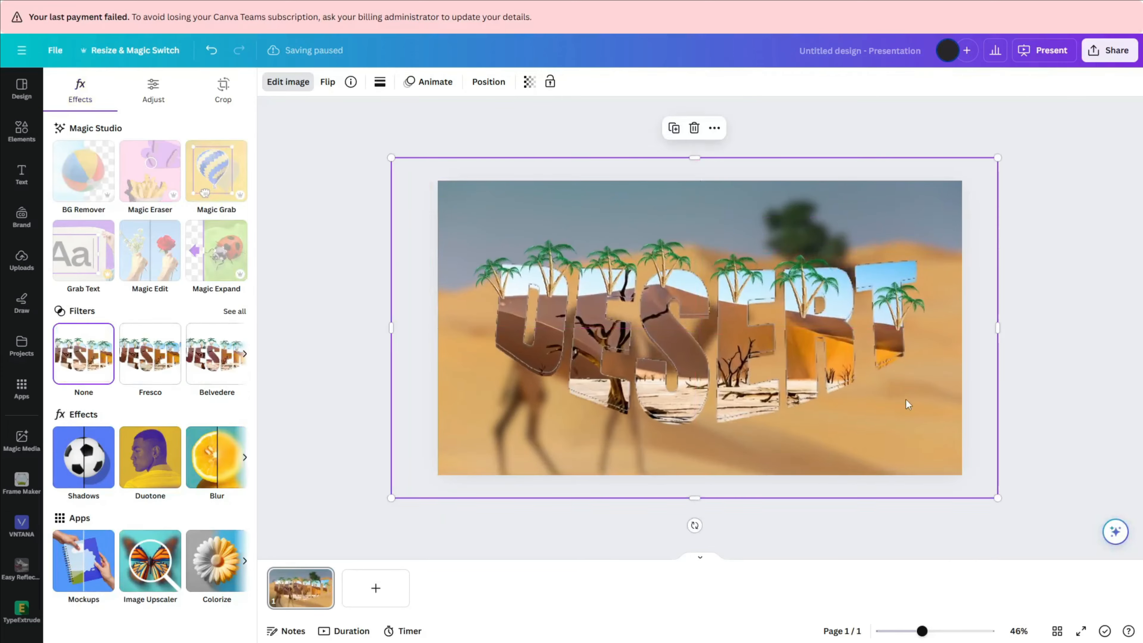
{"action": "left_click", "coordinate": [1021, 374]}
{"action": "left_click", "coordinate": [904, 357]}
{"action": "left_click_drag", "start_coordinate": [777, 291], "coordinate": [770, 267]}
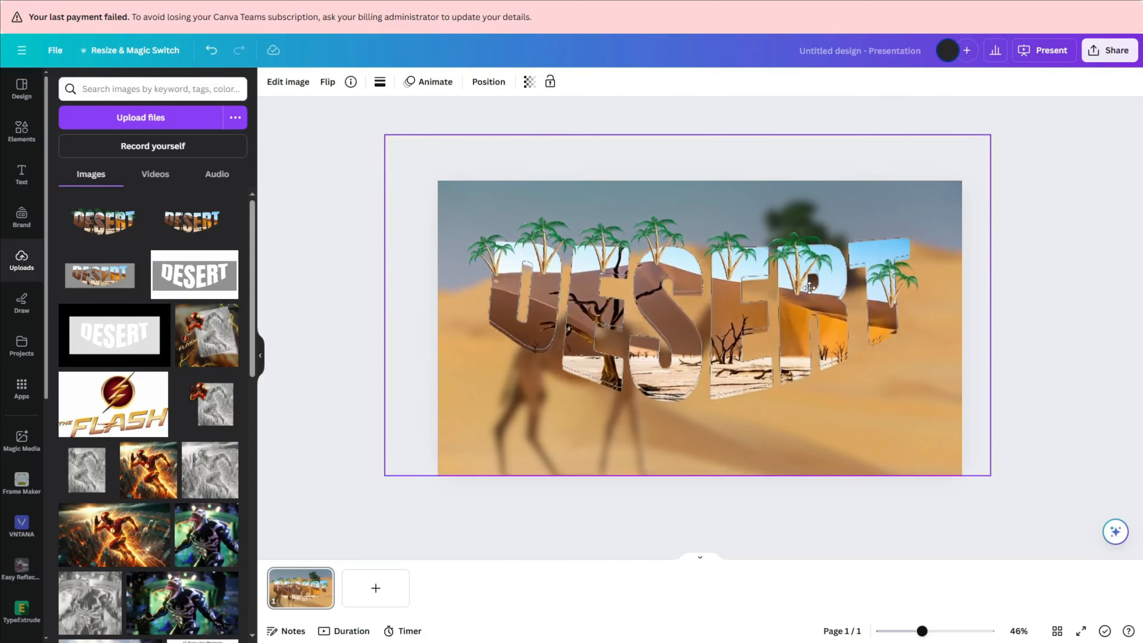
- Duplicate the DESERT image and move one copy well above the other
{"action": "left_click", "coordinate": [666, 509]}
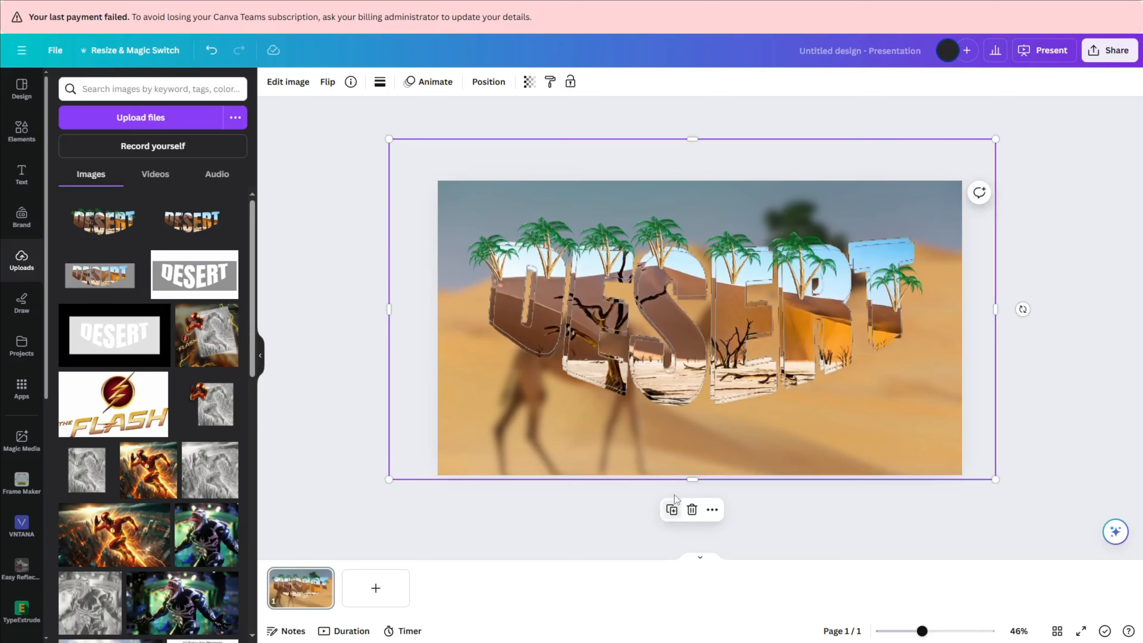
{"action": "left_click_drag", "start_coordinate": [750, 383], "coordinate": [748, 321]}
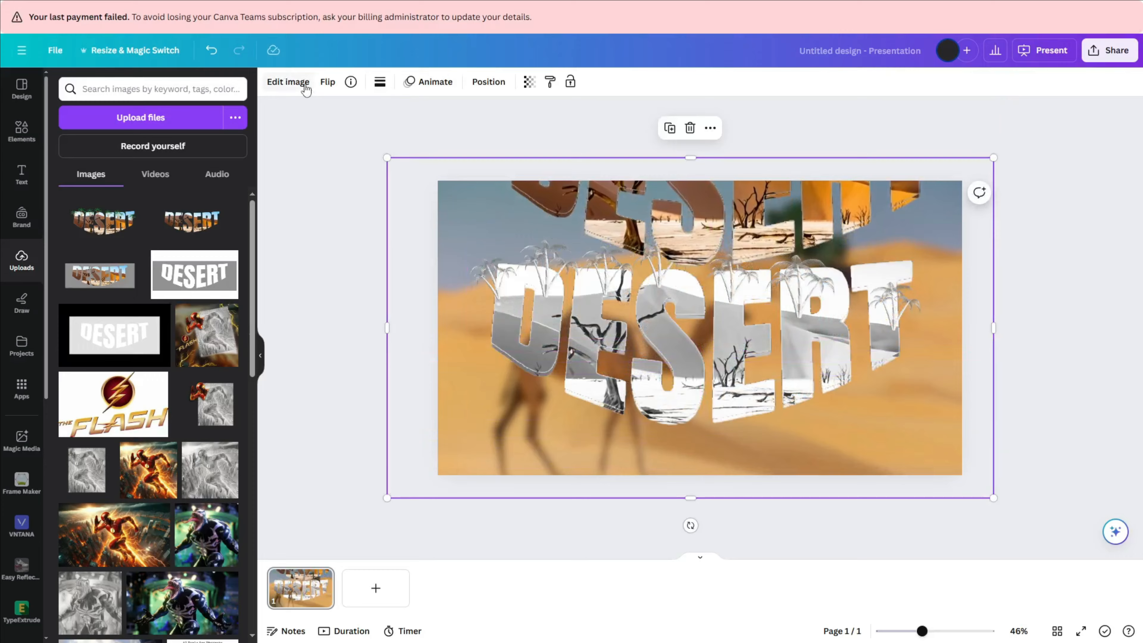
- Darken the grey duotone copy of the DESERT image and reposition it near the middle of the page
{"action": "left_click", "coordinate": [289, 81]}
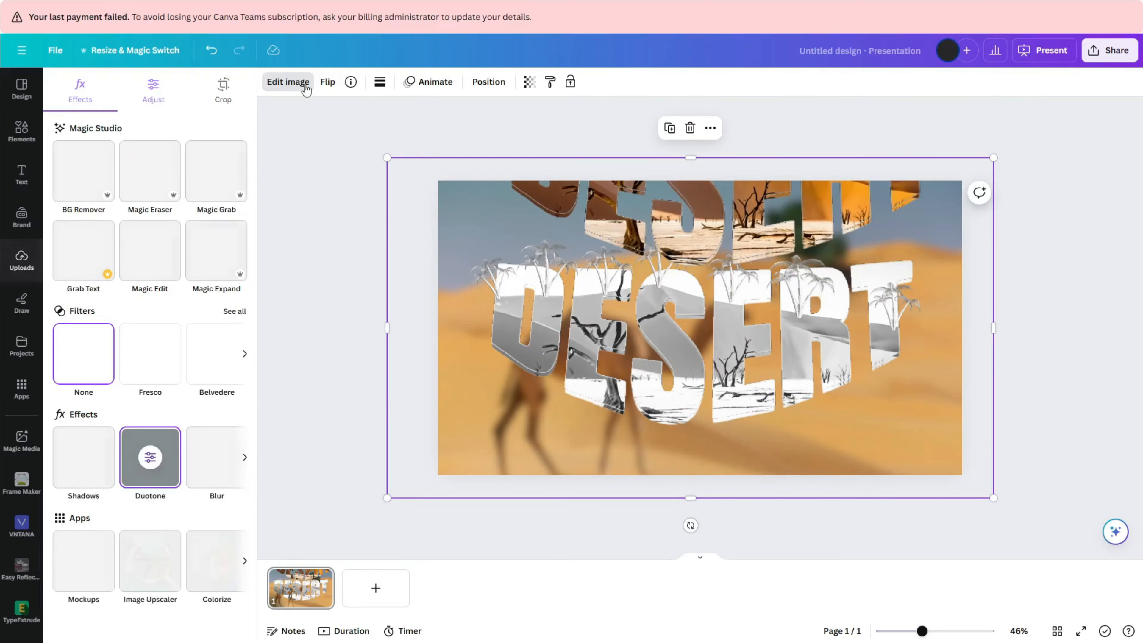
{"action": "left_click", "coordinate": [153, 90]}
{"action": "left_click_drag", "start_coordinate": [128, 381], "coordinate": [52, 410]}
{"action": "left_click_drag", "start_coordinate": [666, 351], "coordinate": [679, 368]}
{"action": "left_click_drag", "start_coordinate": [708, 211], "coordinate": [701, 387]}
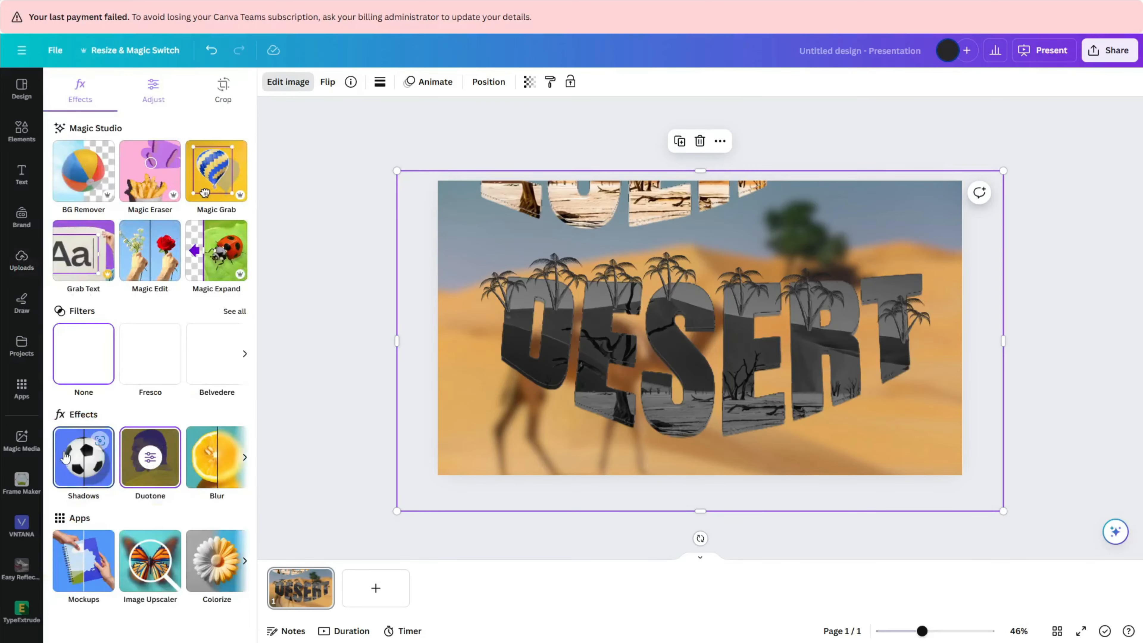
- Give the dark DESERT copy a black drop shadow with blur amount 13 and intensity 100
{"action": "left_click", "coordinate": [66, 456]}
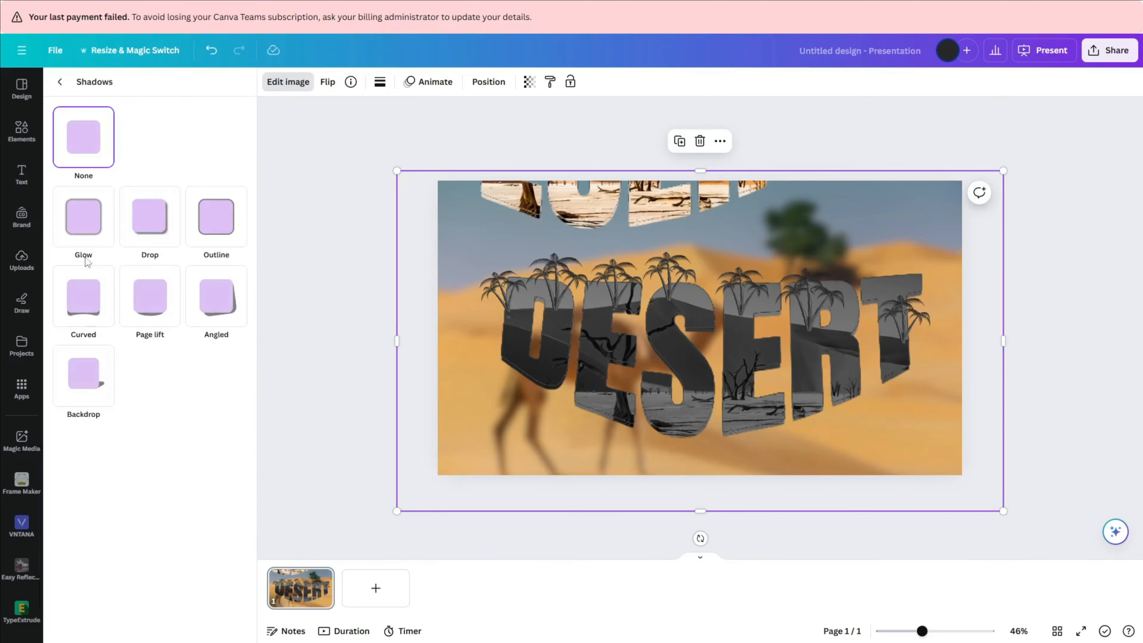
{"action": "left_click", "coordinate": [213, 234]}
{"action": "left_click", "coordinate": [158, 228]}
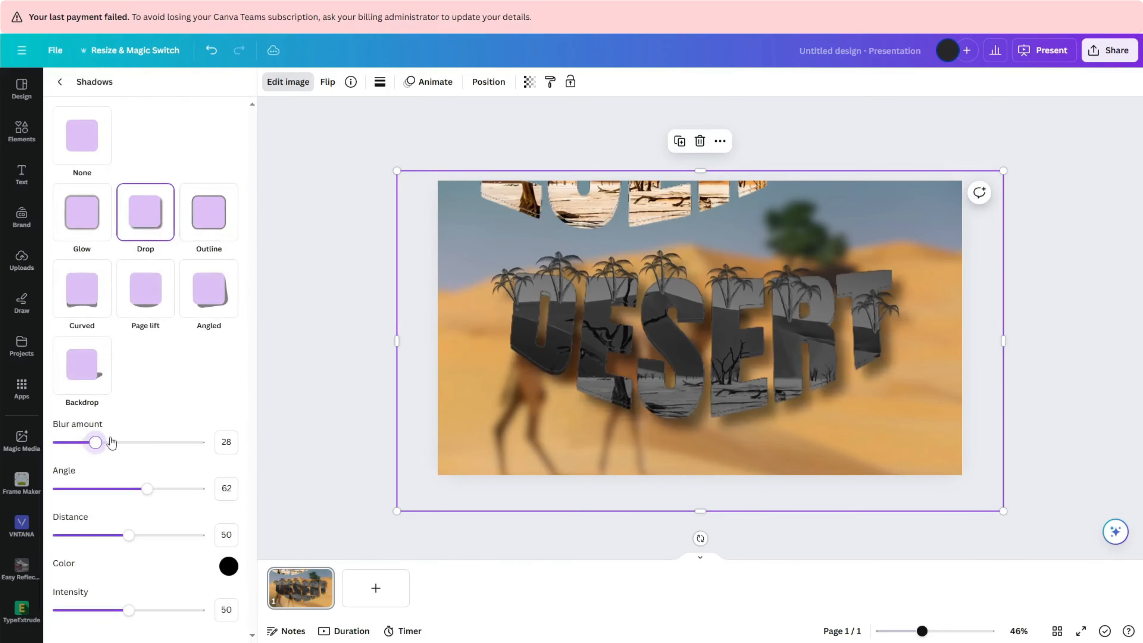
{"action": "left_click_drag", "start_coordinate": [82, 442], "coordinate": [72, 442]}
{"action": "left_click_drag", "start_coordinate": [128, 611], "coordinate": [197, 610]}
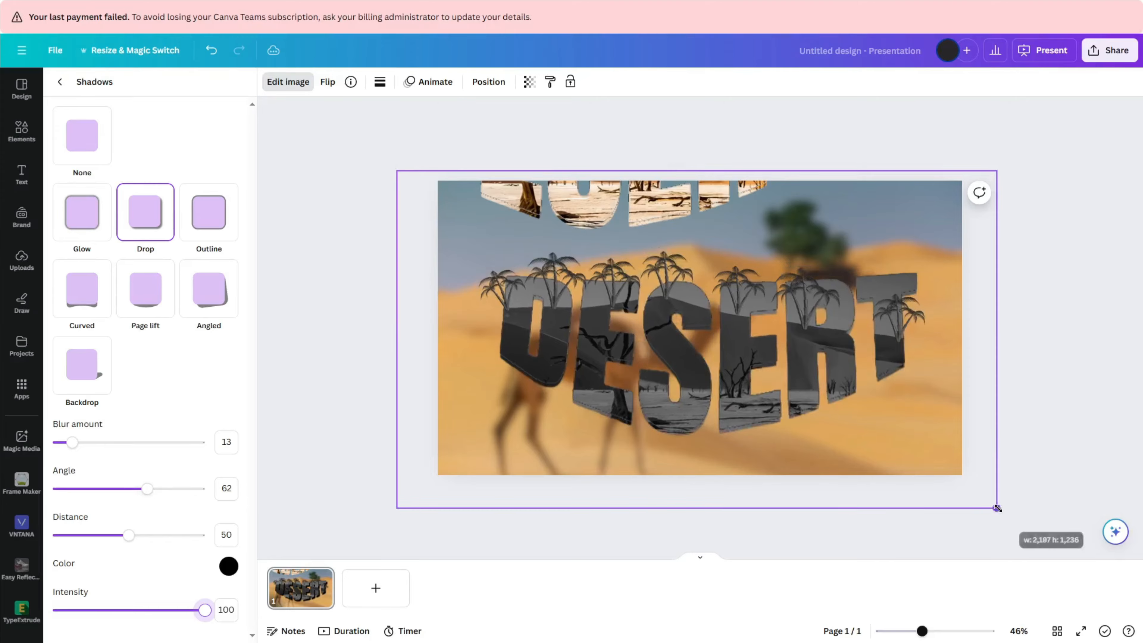
- Move the colored DESERT image onto the dark copy, scale it down and offset it for a 3D look
{"action": "left_click", "coordinate": [616, 210]}
{"action": "left_click_drag", "start_coordinate": [616, 211], "coordinate": [698, 407]}
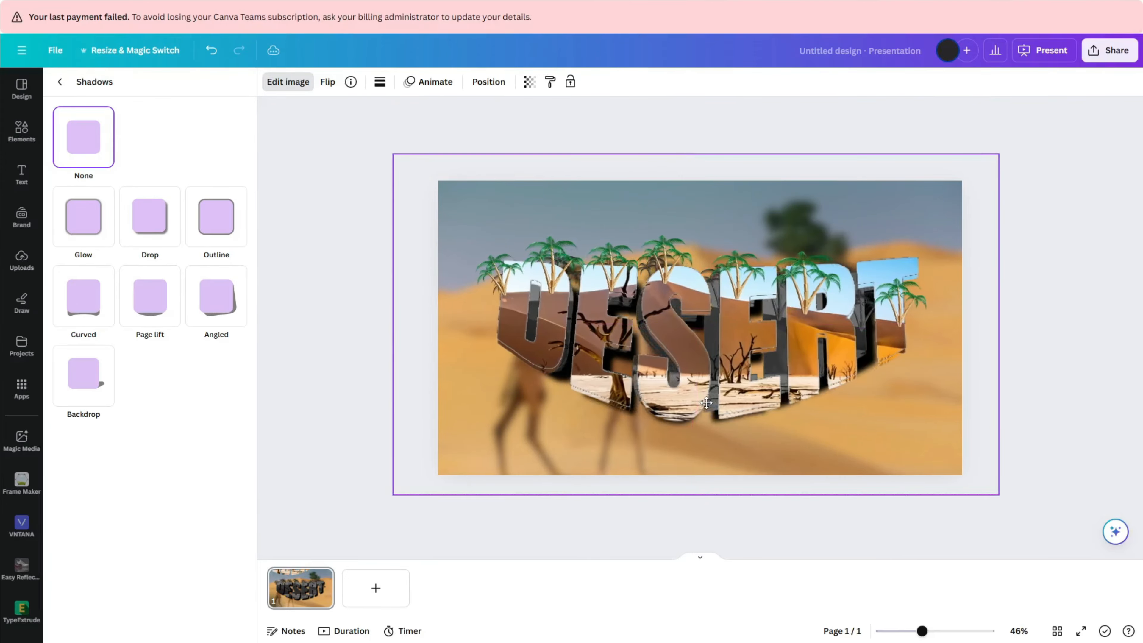
{"action": "left_click_drag", "start_coordinate": [995, 490], "coordinate": [942, 477]}
{"action": "left_click_drag", "start_coordinate": [803, 403], "coordinate": [817, 407]}
{"action": "left_click", "coordinate": [1034, 353]}
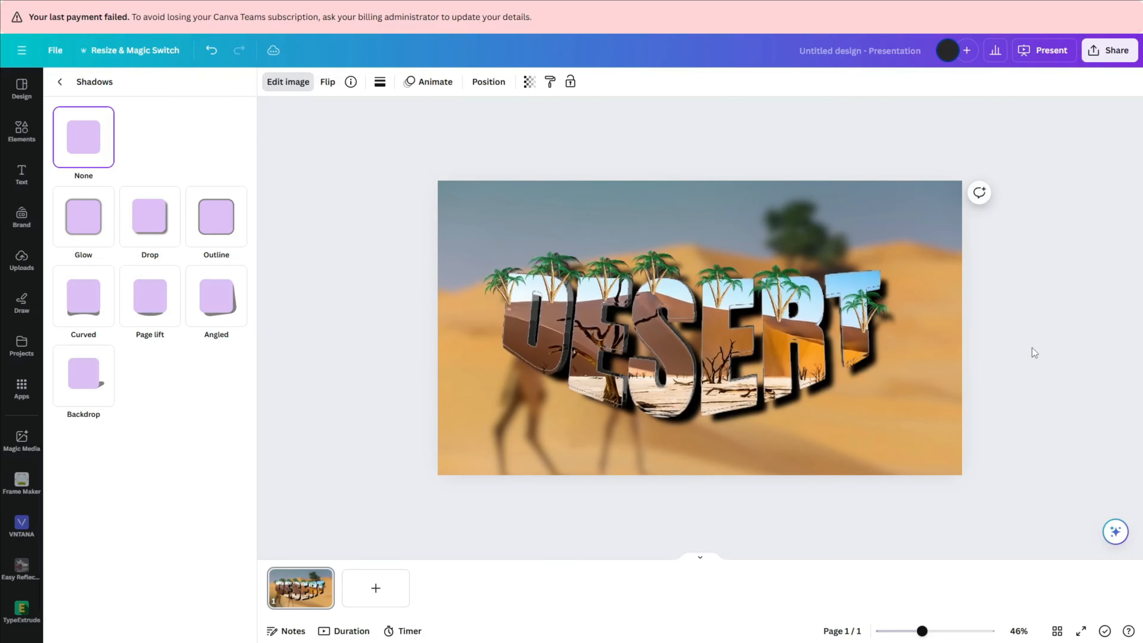
- Download the finished DESERT text design from the plain white page
{"action": "left_click", "coordinate": [1068, 325]}
{"action": "mouse_move", "coordinate": [922, 631]}
{"action": "left_mouse_down"}
{"action": "mouse_move", "coordinate": [900, 636]}
{"action": "mouse_move", "coordinate": [923, 635]}
{"action": "left_mouse_up"}
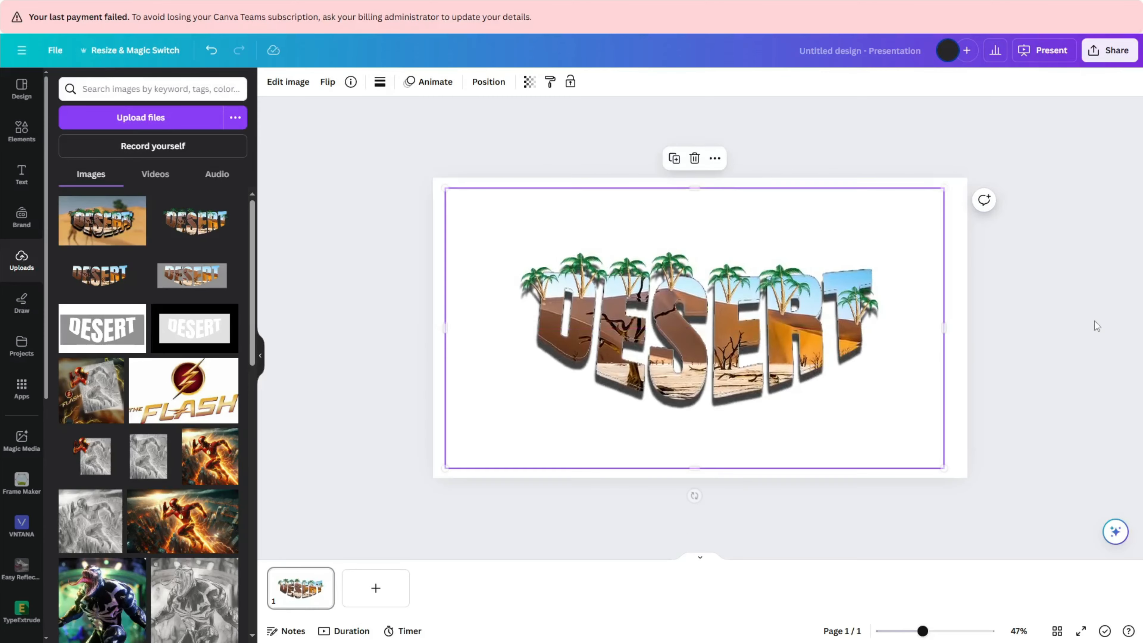
{"action": "left_click", "coordinate": [1095, 321]}
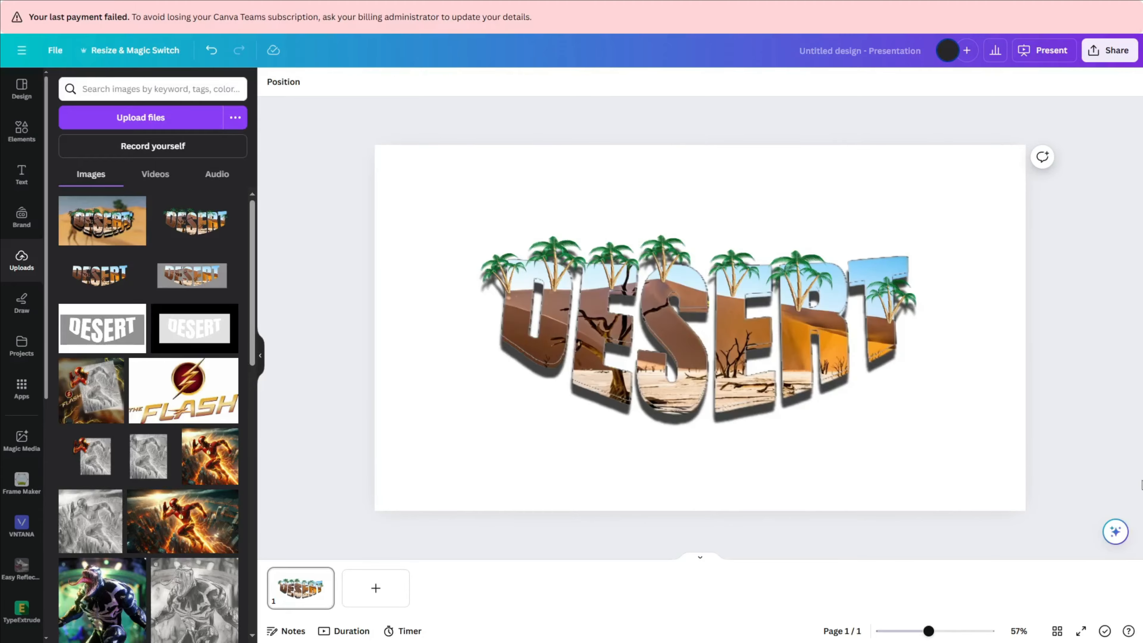
{"action": "left_click", "coordinate": [1118, 51]}
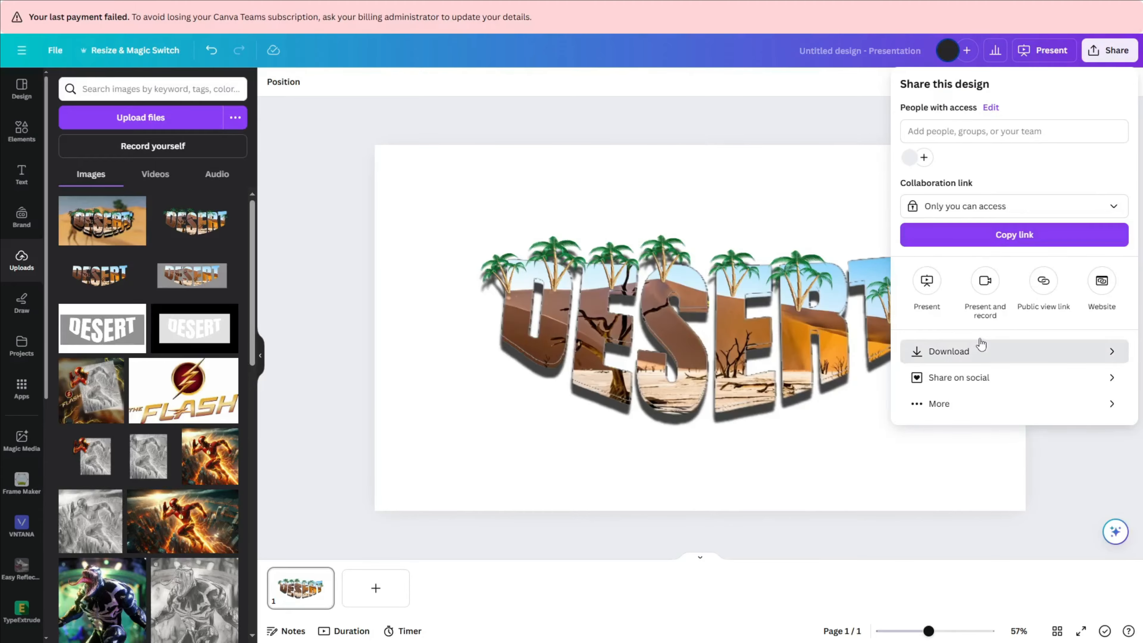
{"action": "left_click", "coordinate": [979, 347]}
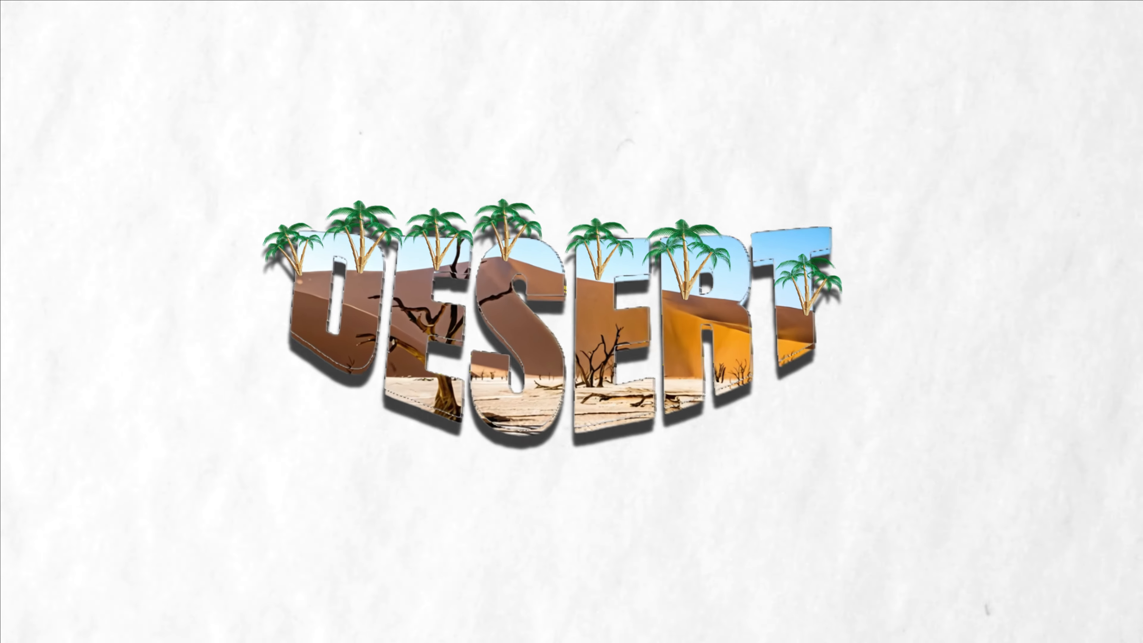